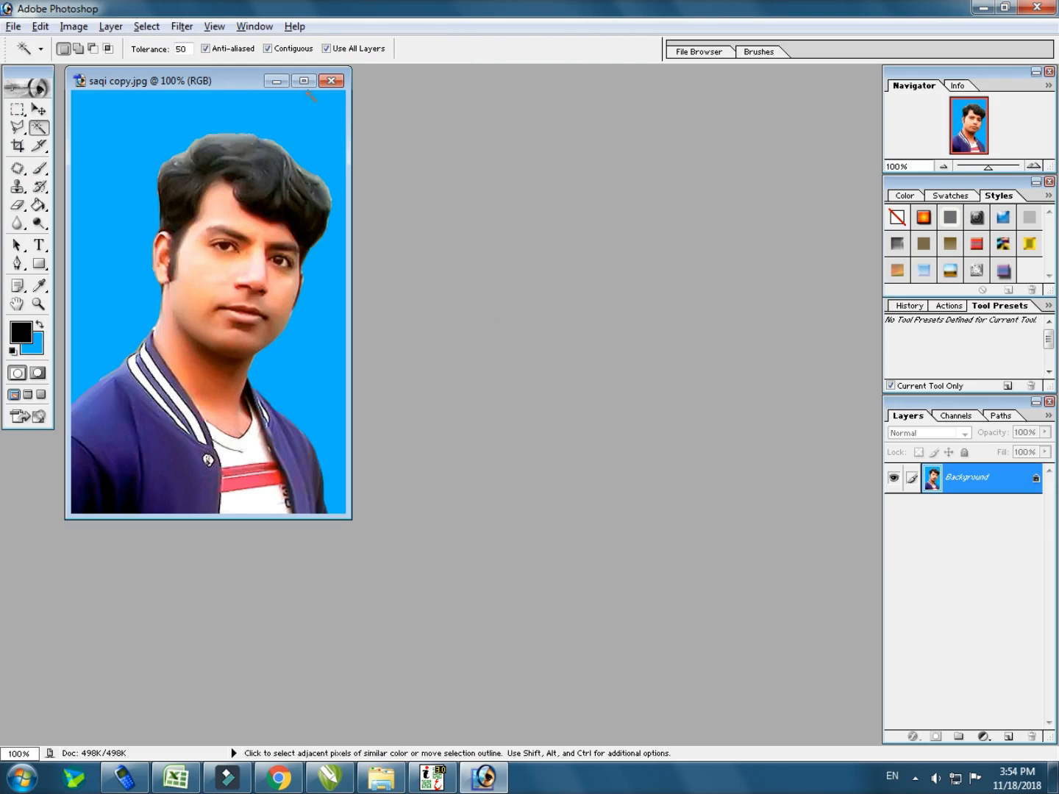
# Maximize the image and outline the blue background around the man as a closed selection with the Magnetic Lasso
pyautogui.click(305, 80)
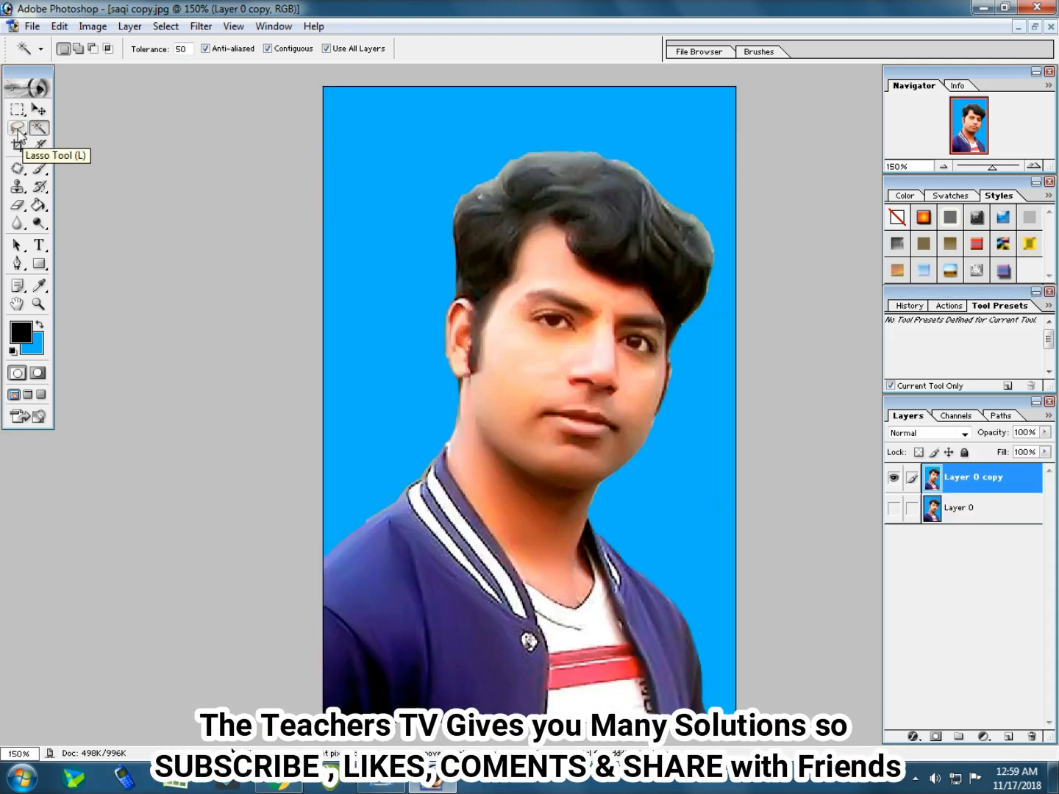
pyautogui.click(15, 131)
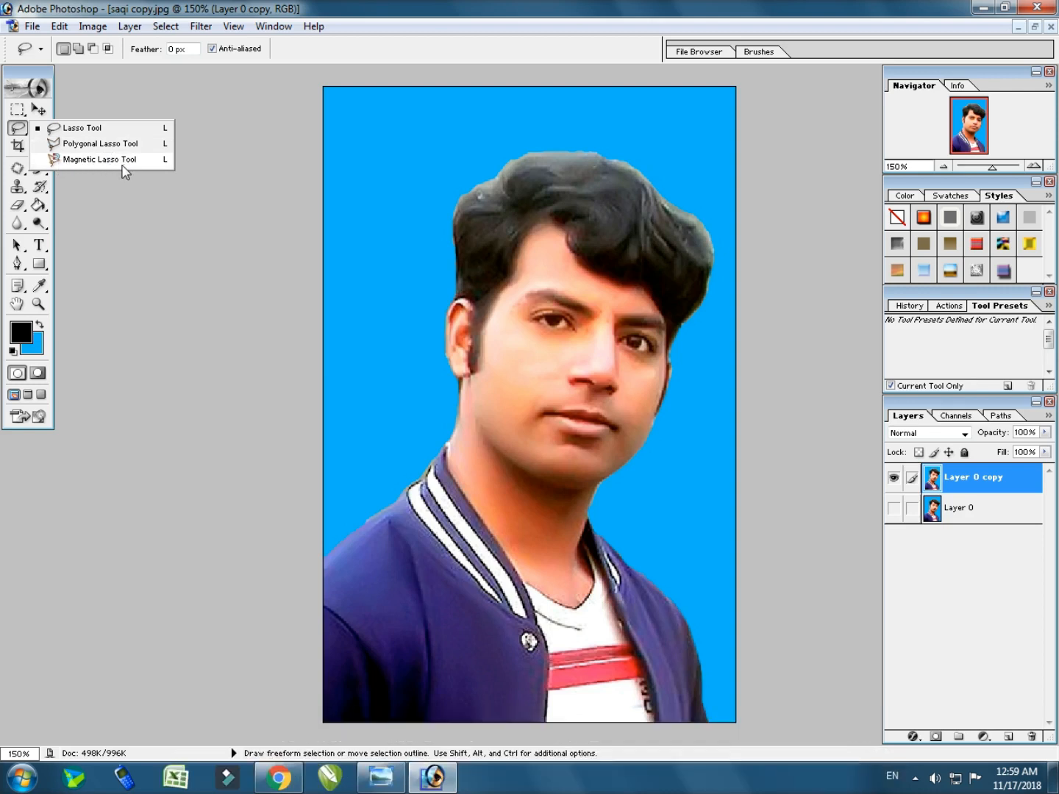
pyautogui.click(104, 161)
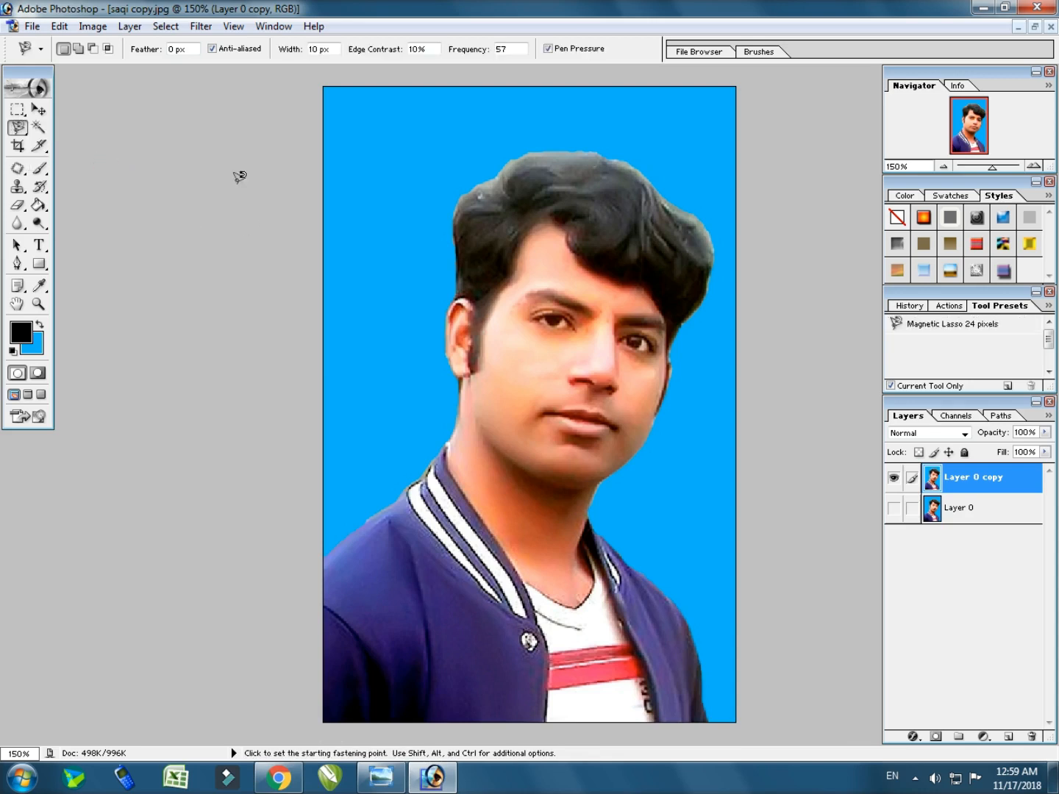
pyautogui.click(21, 129)
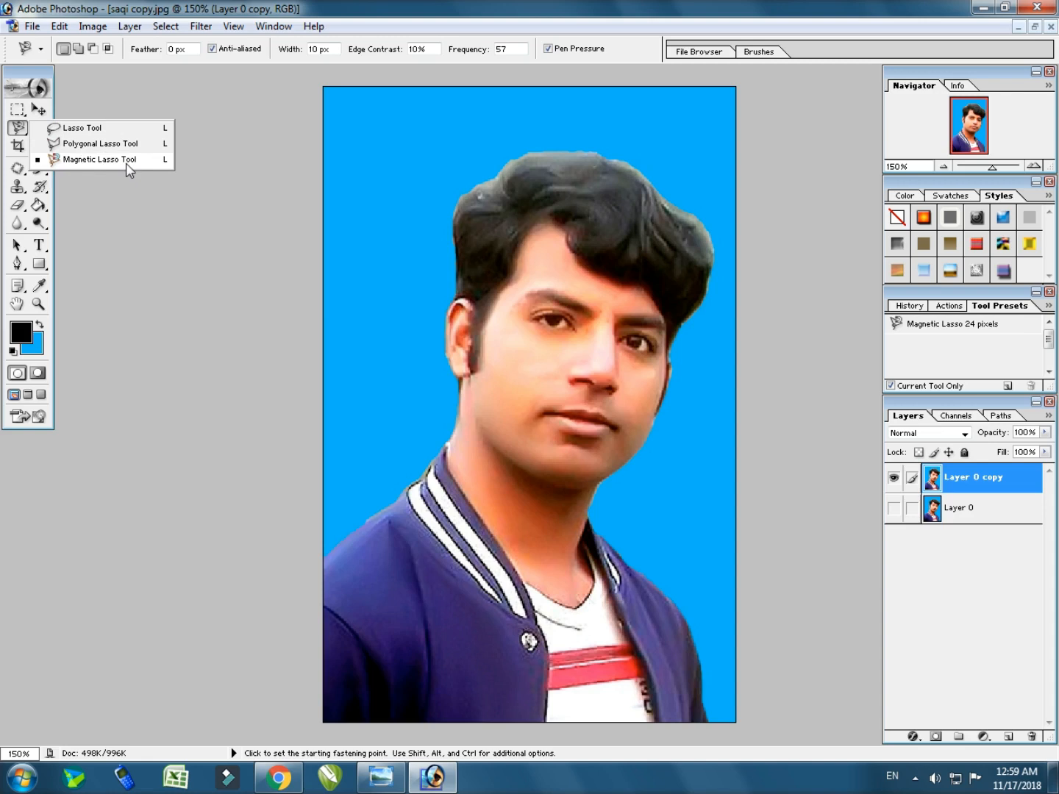
pyautogui.click(104, 160)
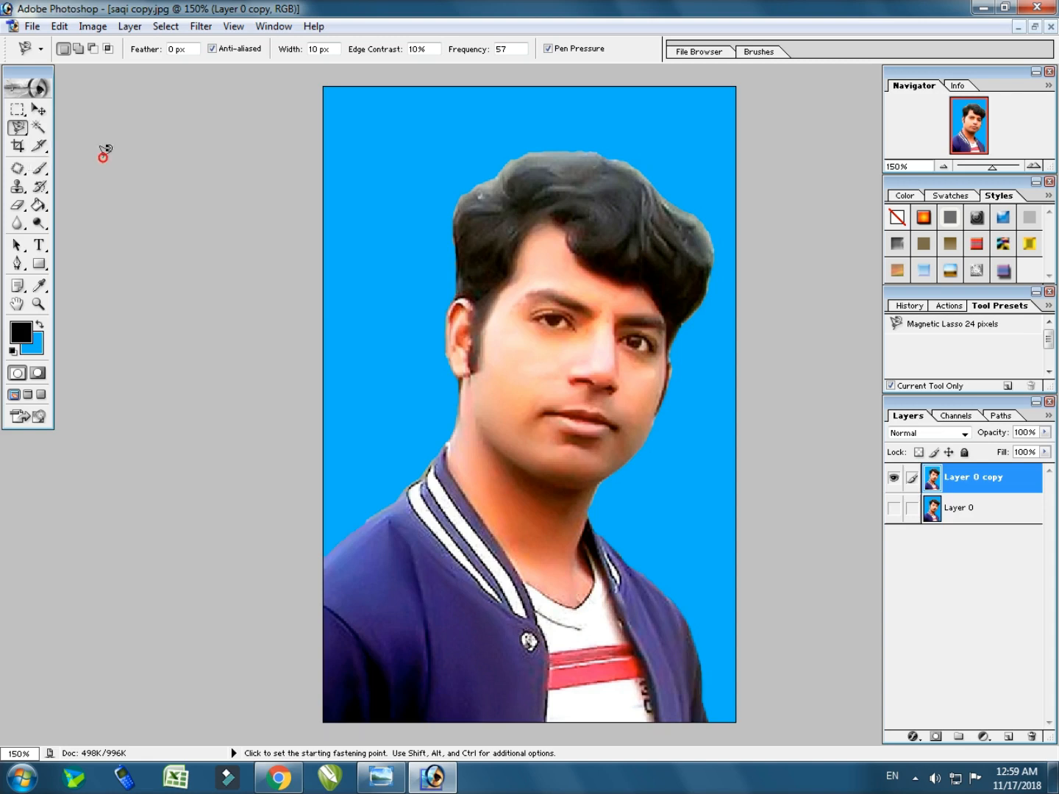
pyautogui.click(328, 556)
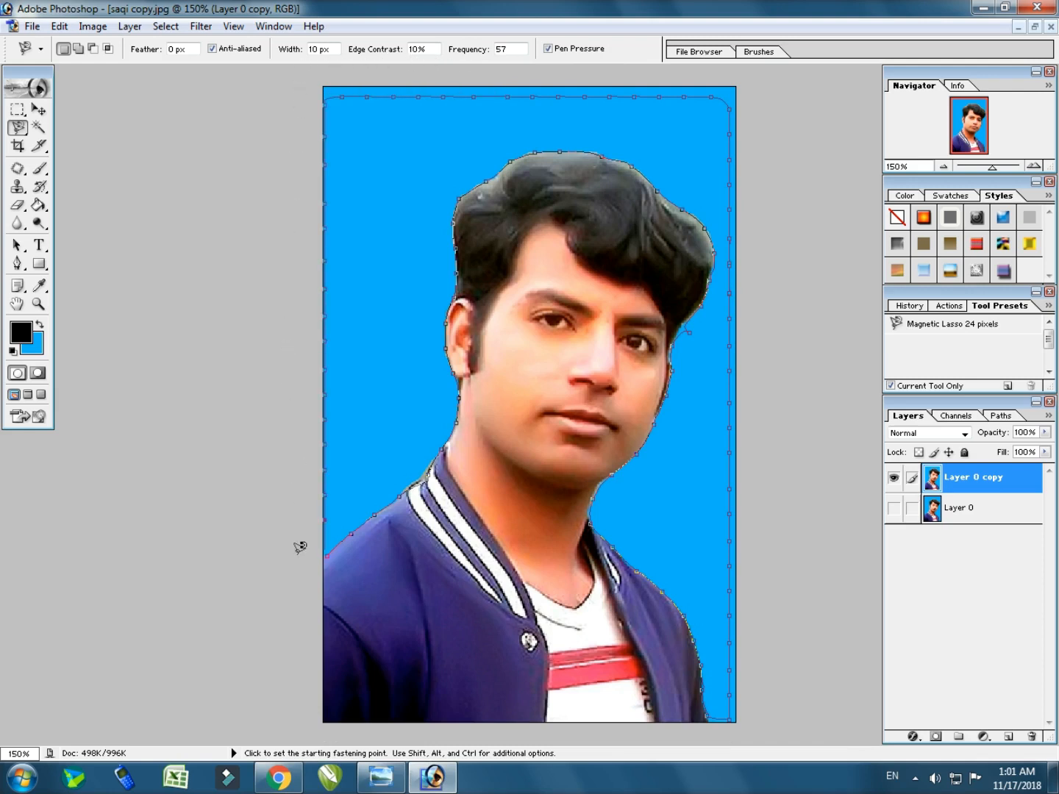
pyautogui.click(331, 547)
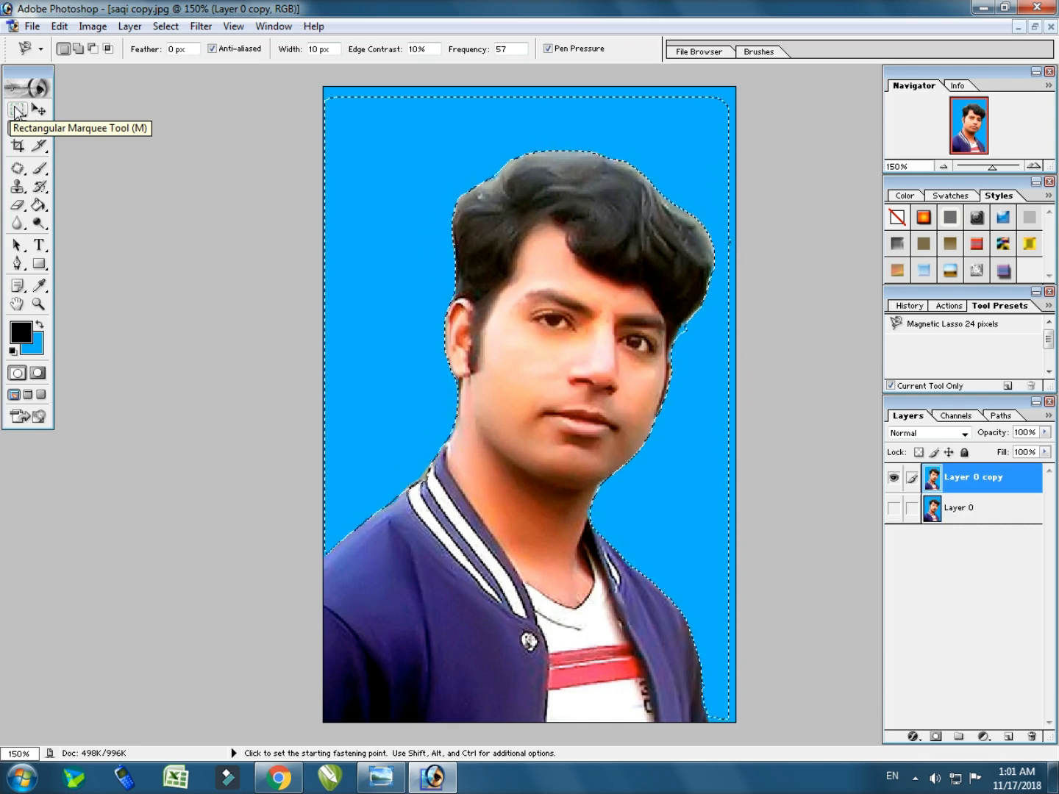
# Try adding the strip along the photo's top edge to the selection with the Rectangular Marquee, and undo the addition
pyautogui.click(17, 111)
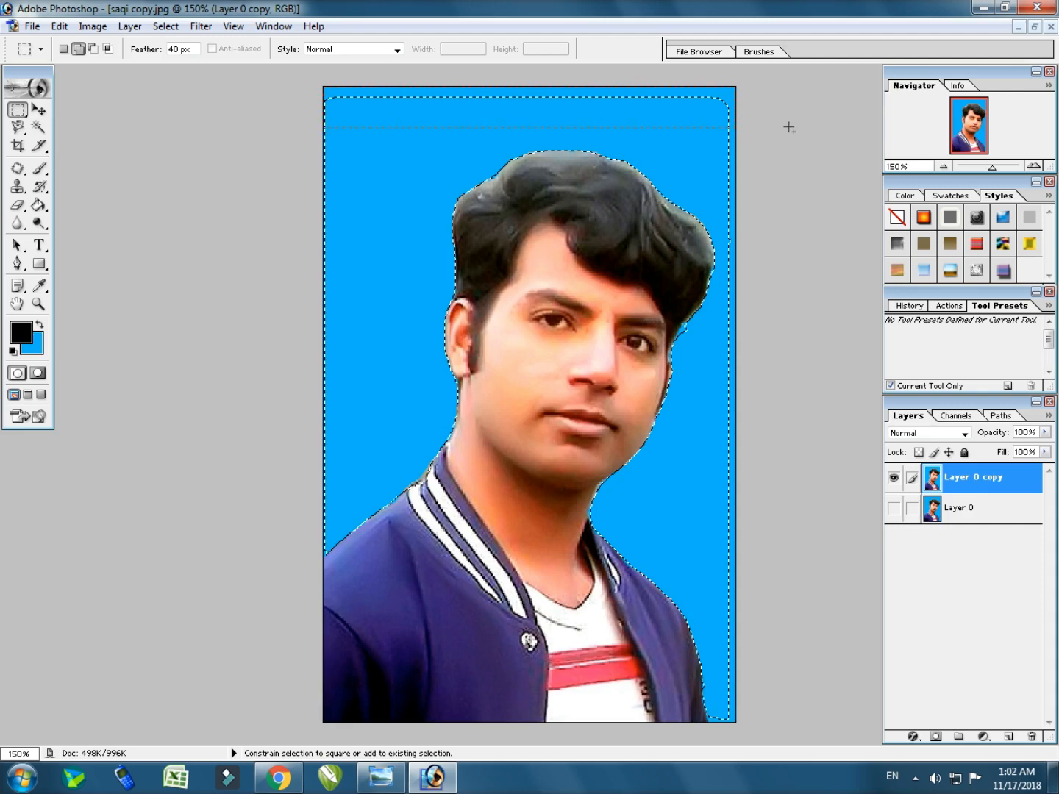
pyautogui.moveTo(789, 129); pyautogui.dragTo(786, 125)
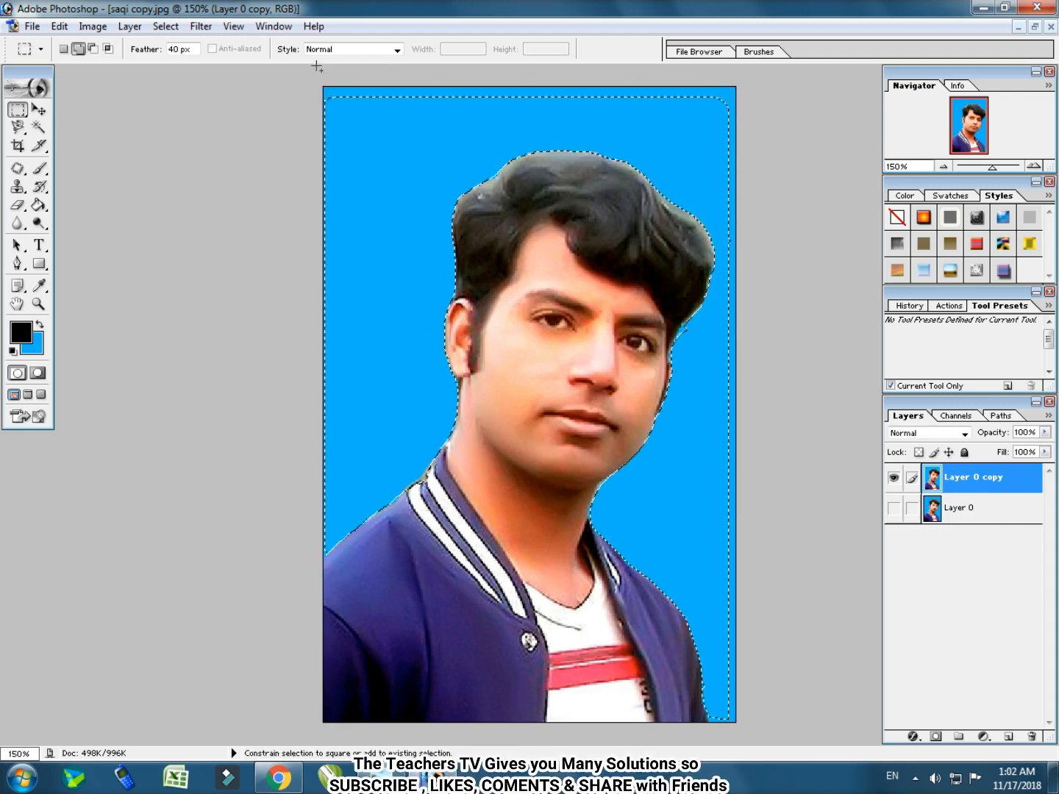
pyautogui.moveTo(302, 70); pyautogui.dragTo(919, 139)
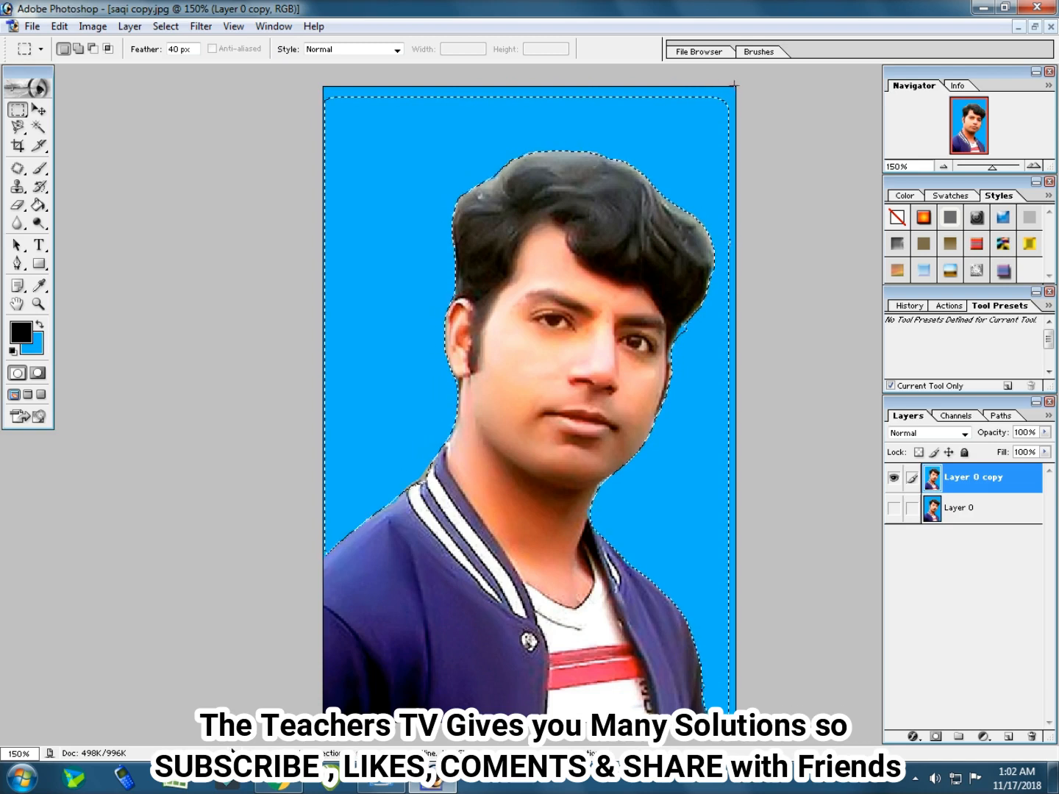
pyautogui.moveTo(745, 78); pyautogui.dragTo(256, 111)
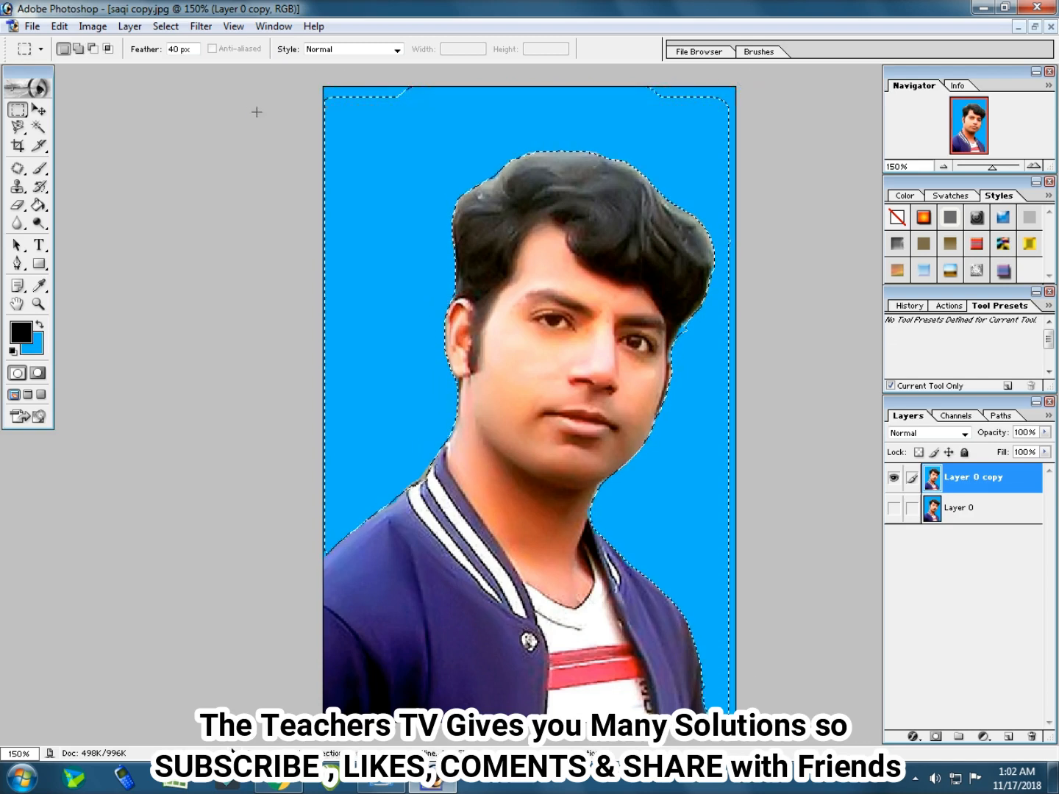
pyautogui.hotkey('ctrl', 'z')
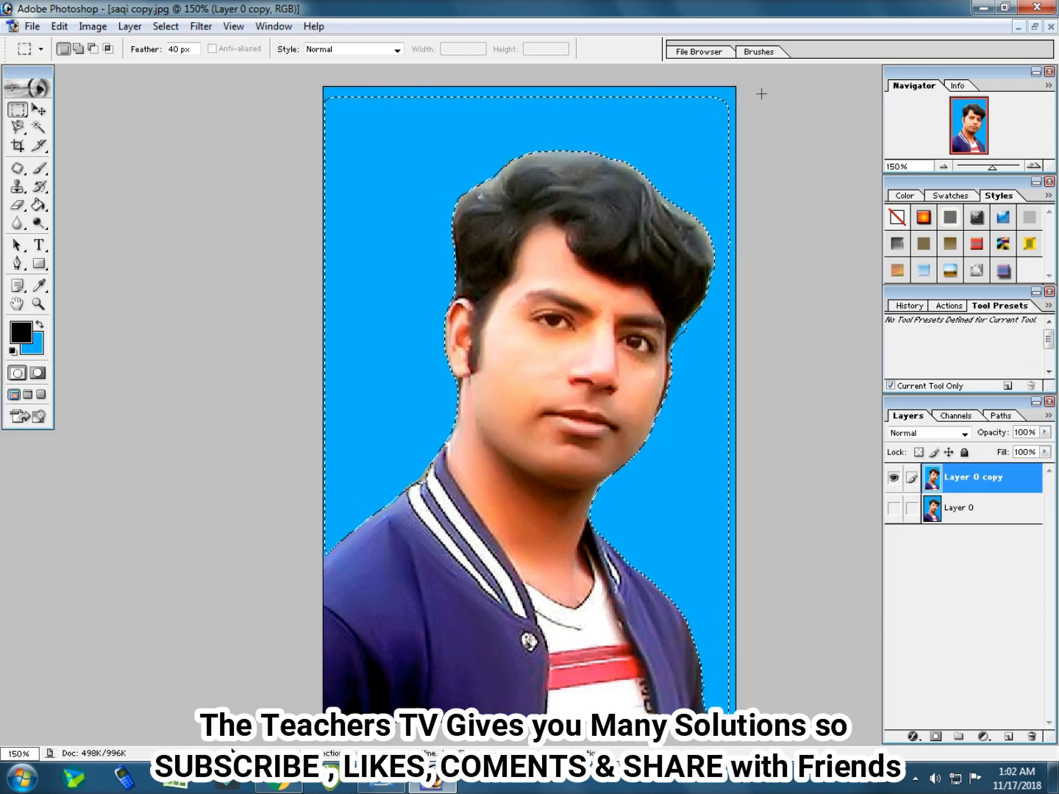
# Add the unselected strip along the photo's top edge and its upper-left corner to the selection with the Rectangular Marquee
pyautogui.moveTo(775, 75); pyautogui.dragTo(332, 111)
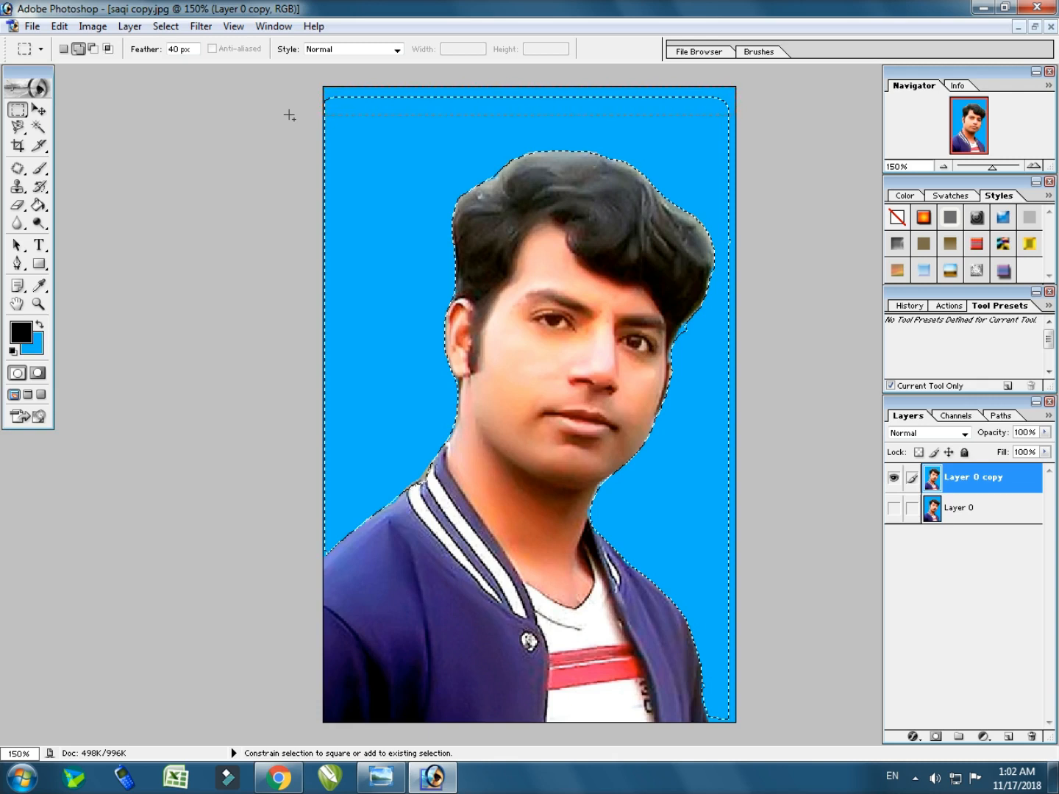
pyautogui.moveTo(289, 115); pyautogui.dragTo(289, 115)
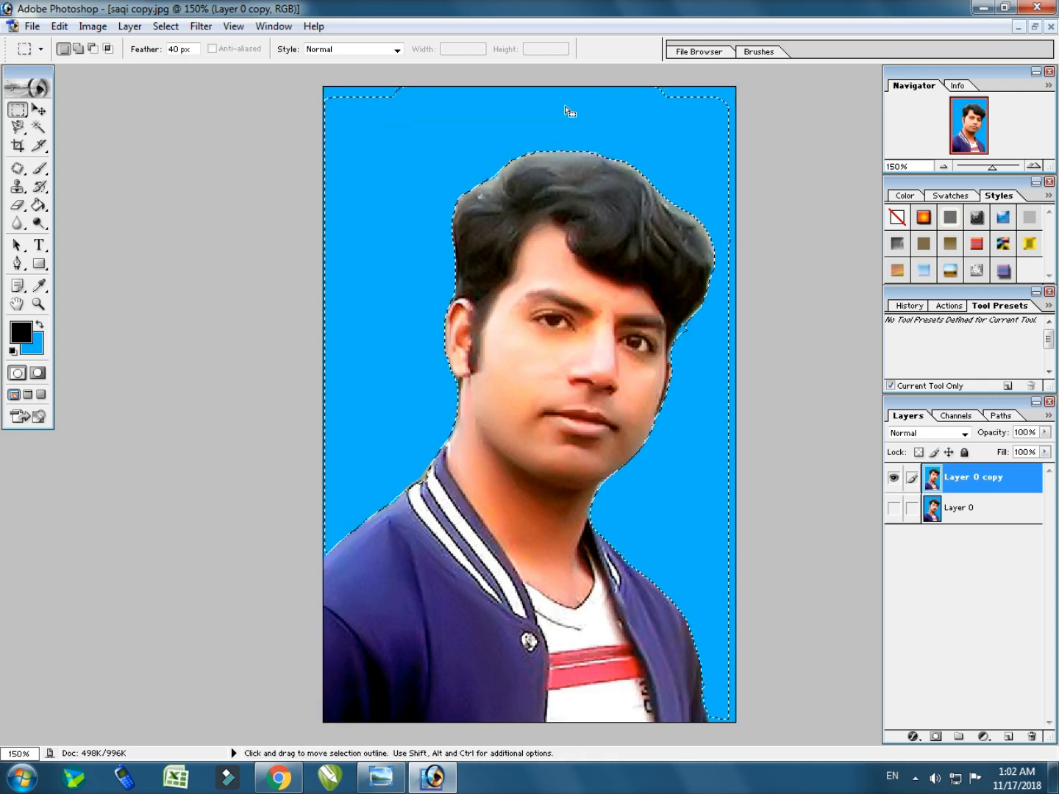
pyautogui.press('shift')
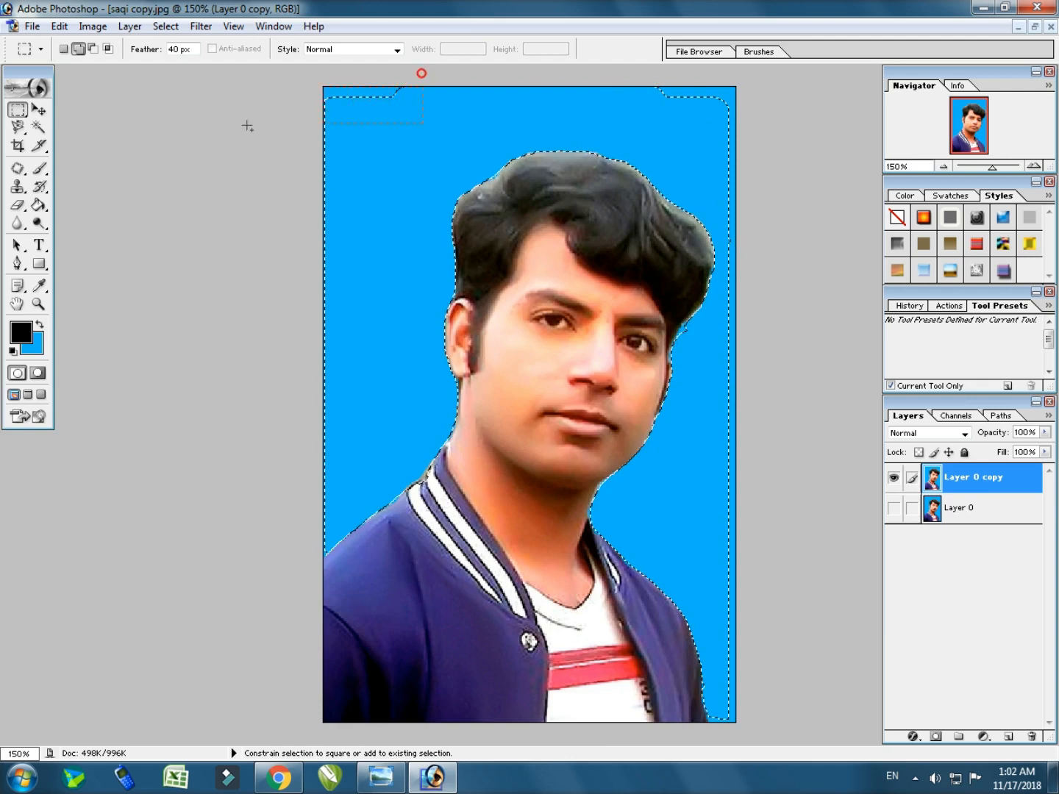
pyautogui.moveTo(248, 126); pyautogui.dragTo(240, 130)
pyautogui.moveTo(365, 78); pyautogui.dragTo(265, 129)
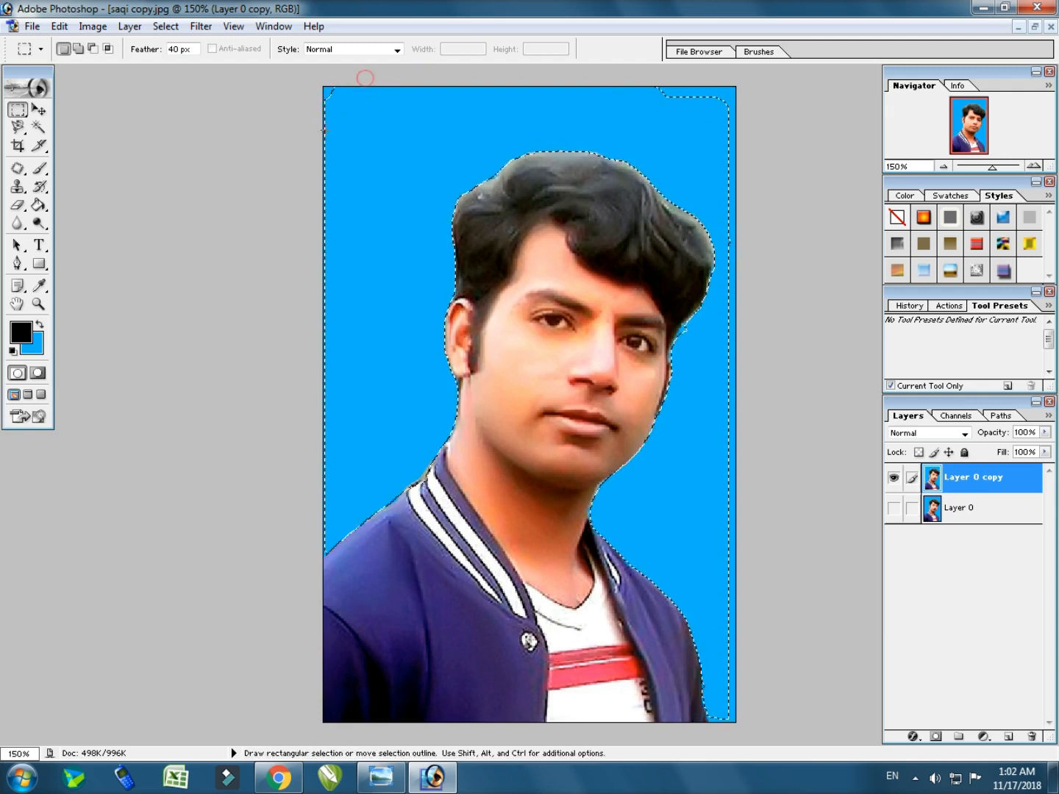
pyautogui.press('shift')
pyautogui.moveTo(348, 78); pyautogui.dragTo(220, 140)
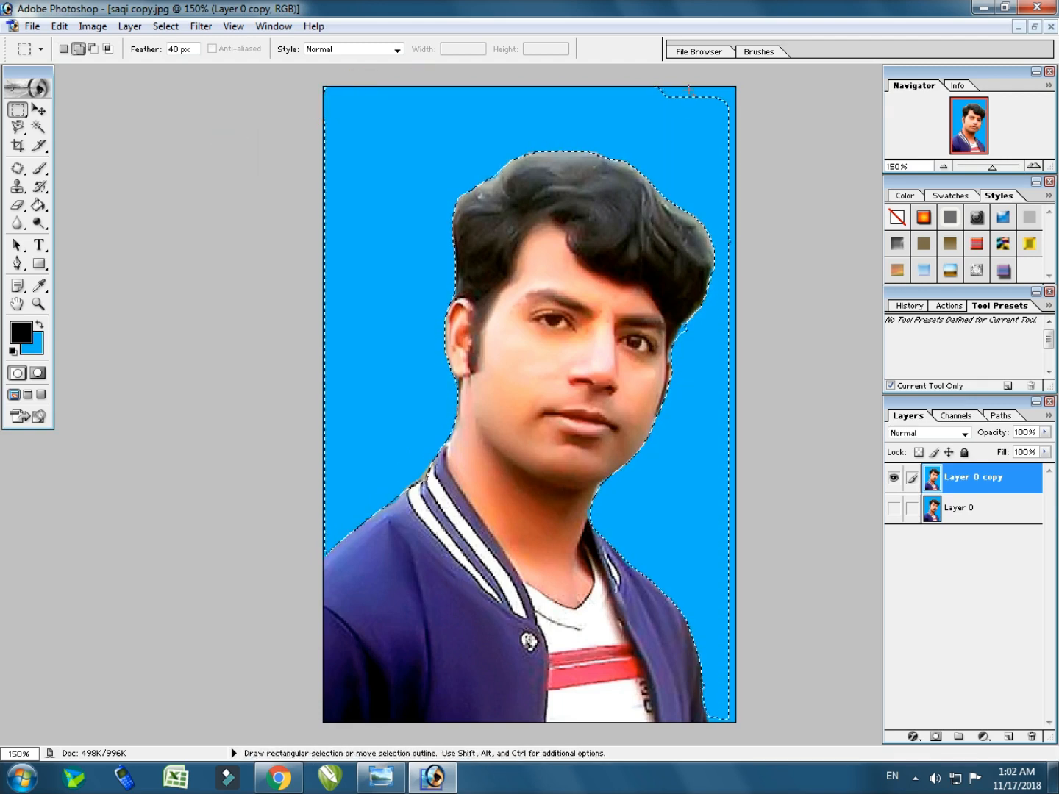
# Extend the selection over the photo's upper-right corner and the upper part of its right edge with the Rectangular Marquee
pyautogui.press('shift')
pyautogui.moveTo(644, 73); pyautogui.dragTo(762, 92)
pyautogui.press('shift')
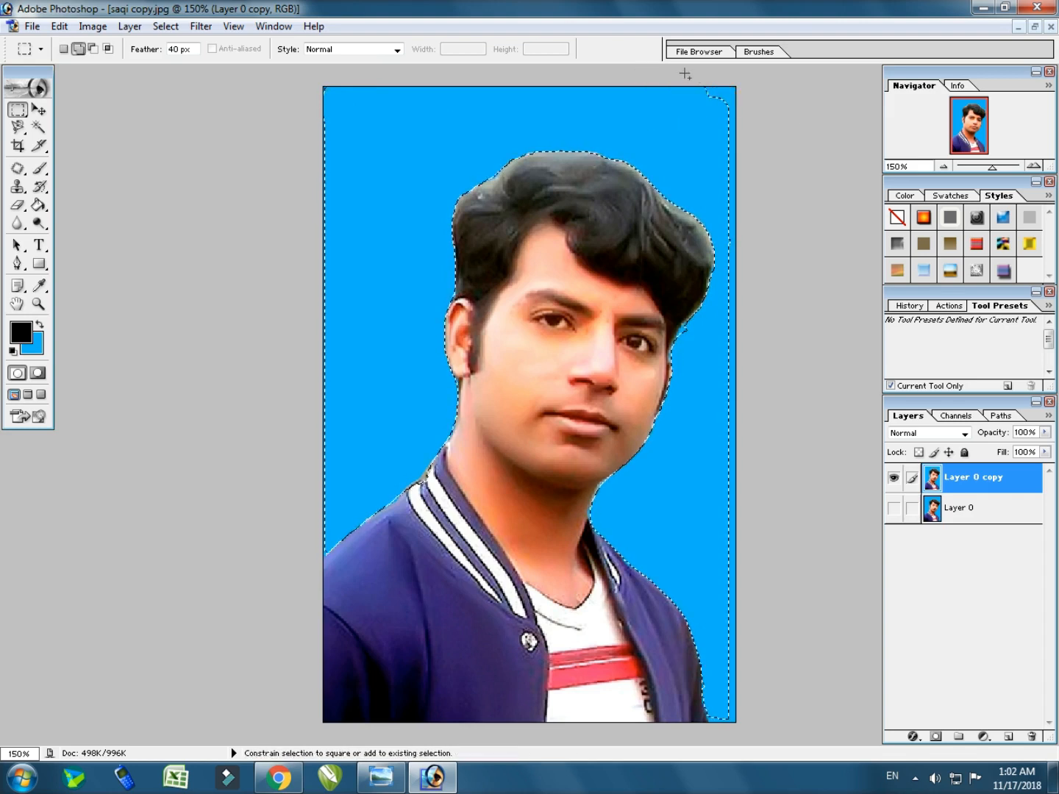
pyautogui.click(684, 74)
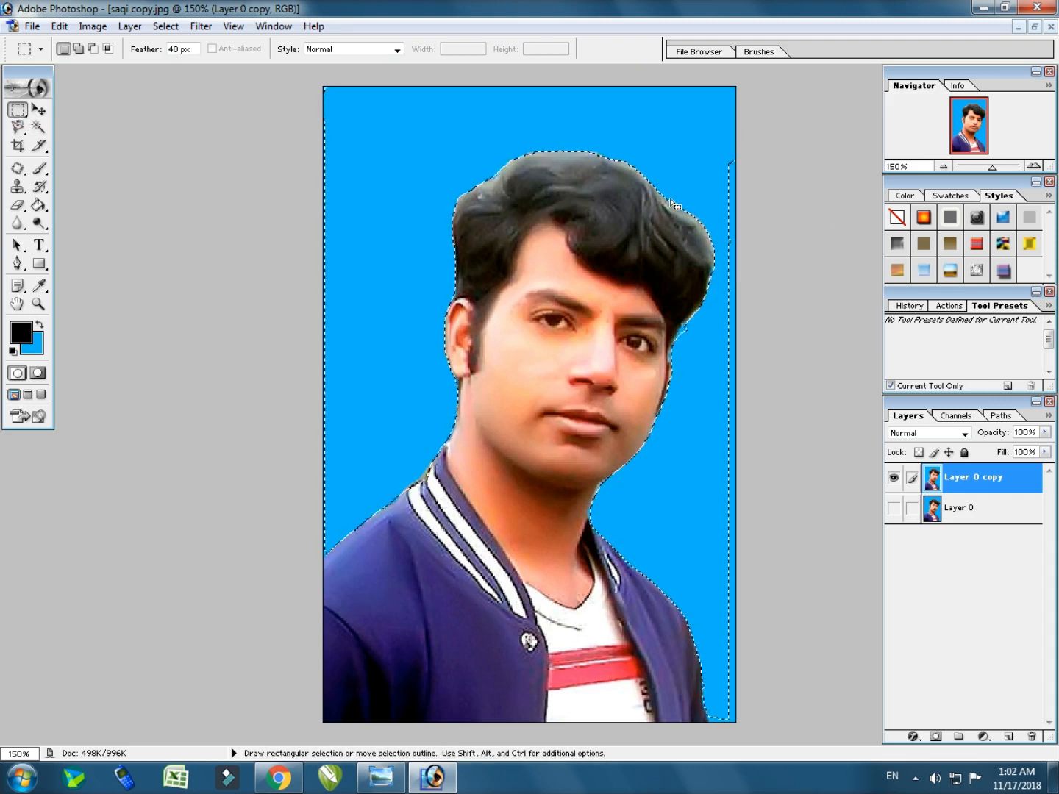
pyautogui.moveTo(753, 152); pyautogui.dragTo(736, 325)
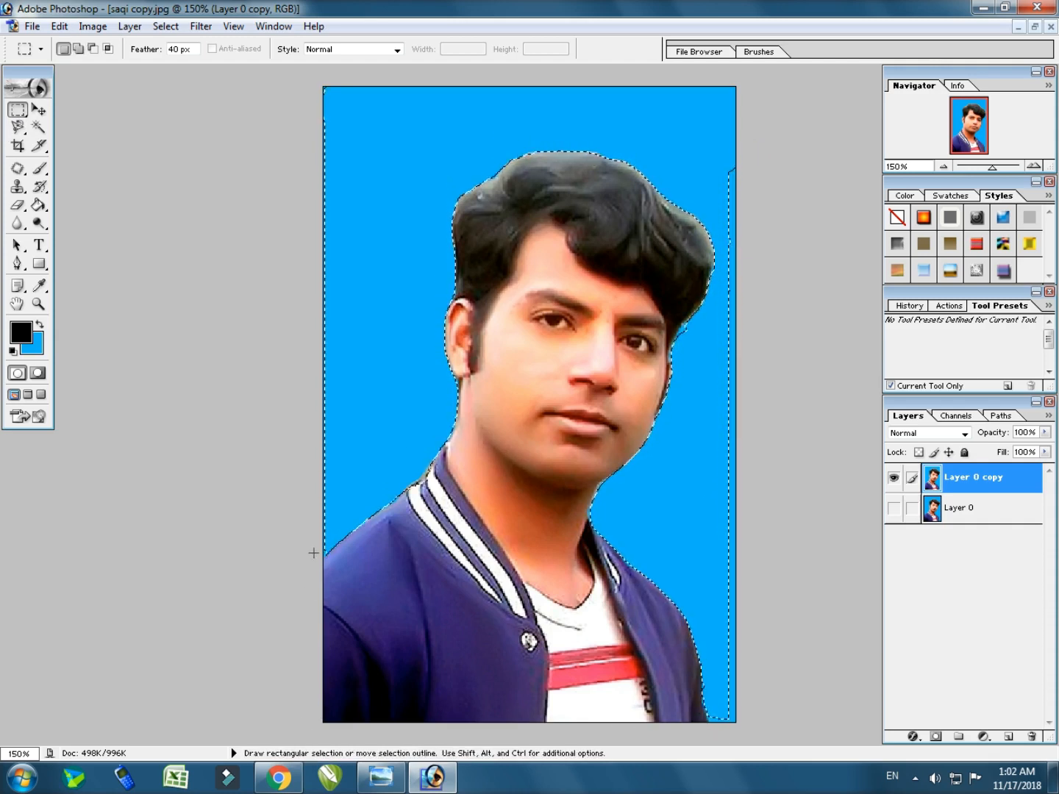
pyautogui.press('shift')
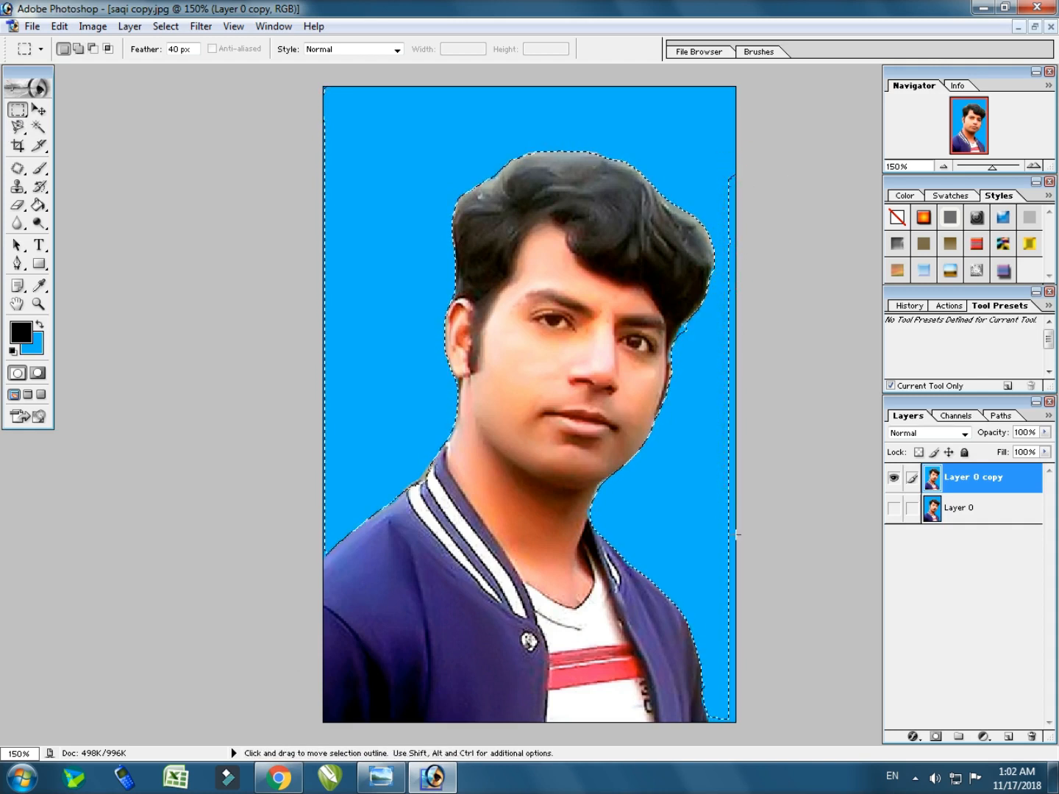
# Add the remaining unselected strip along the photo's right edge to the background selection with the freehand Lasso
pyautogui.click(23, 129)
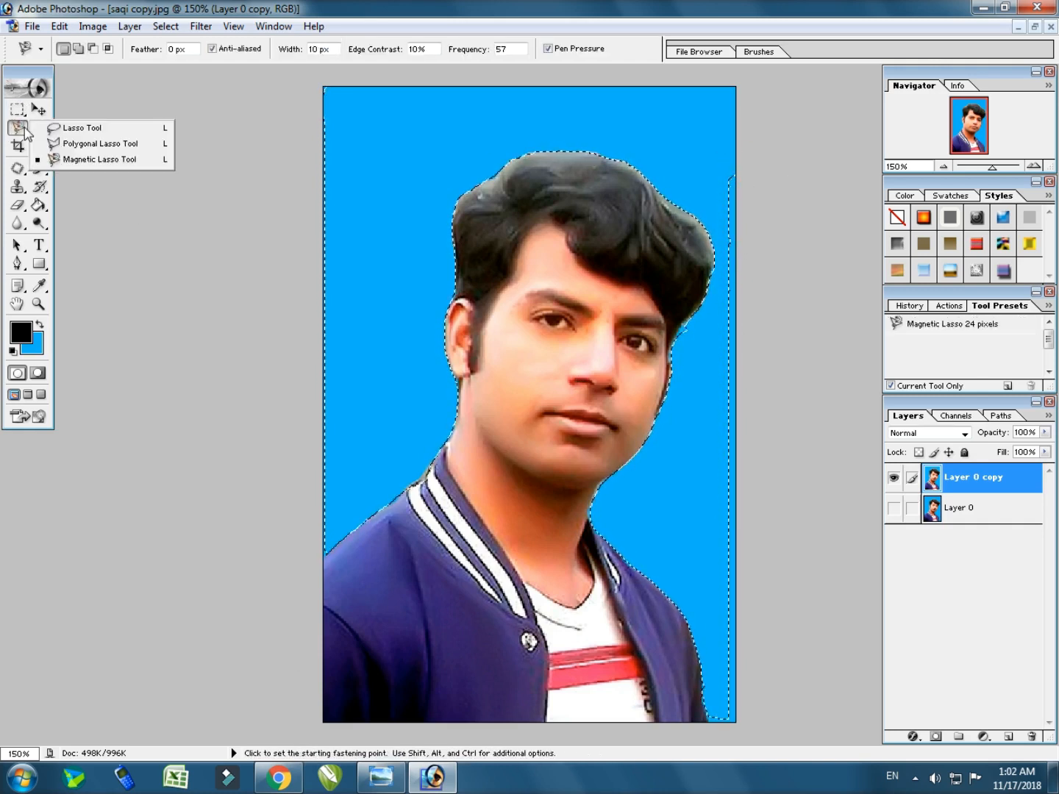
pyautogui.click(76, 130)
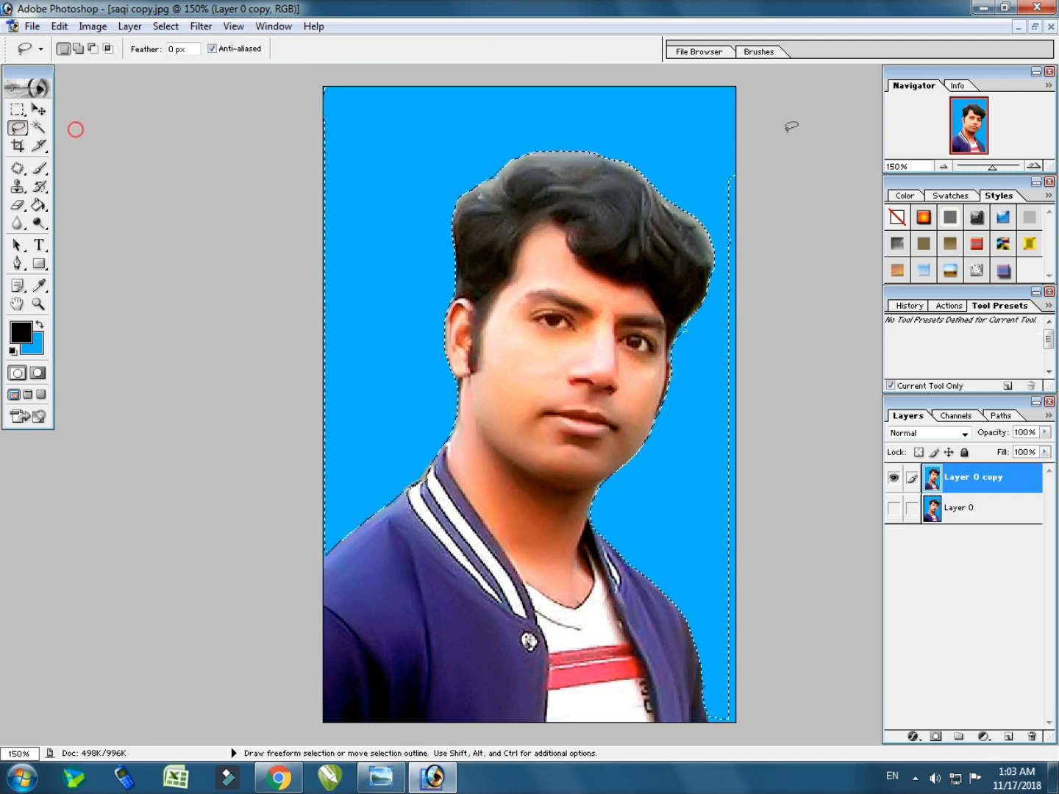
pyautogui.press('shift')
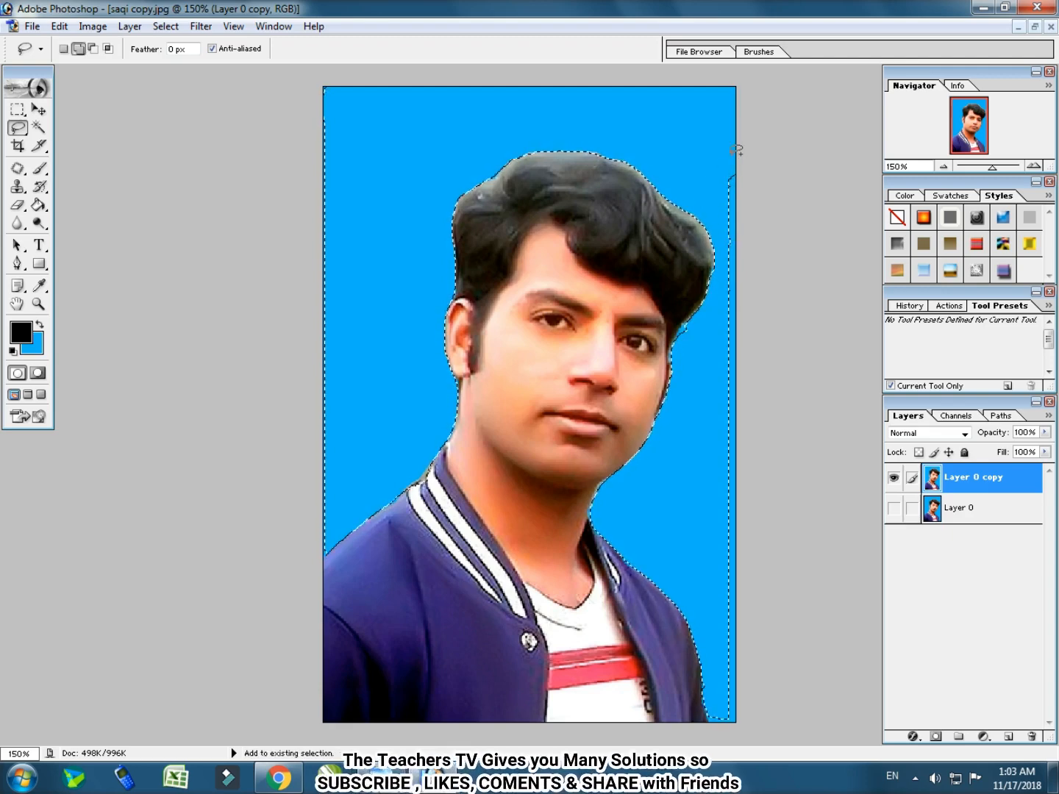
pyautogui.moveTo(738, 151); pyautogui.dragTo(722, 192)
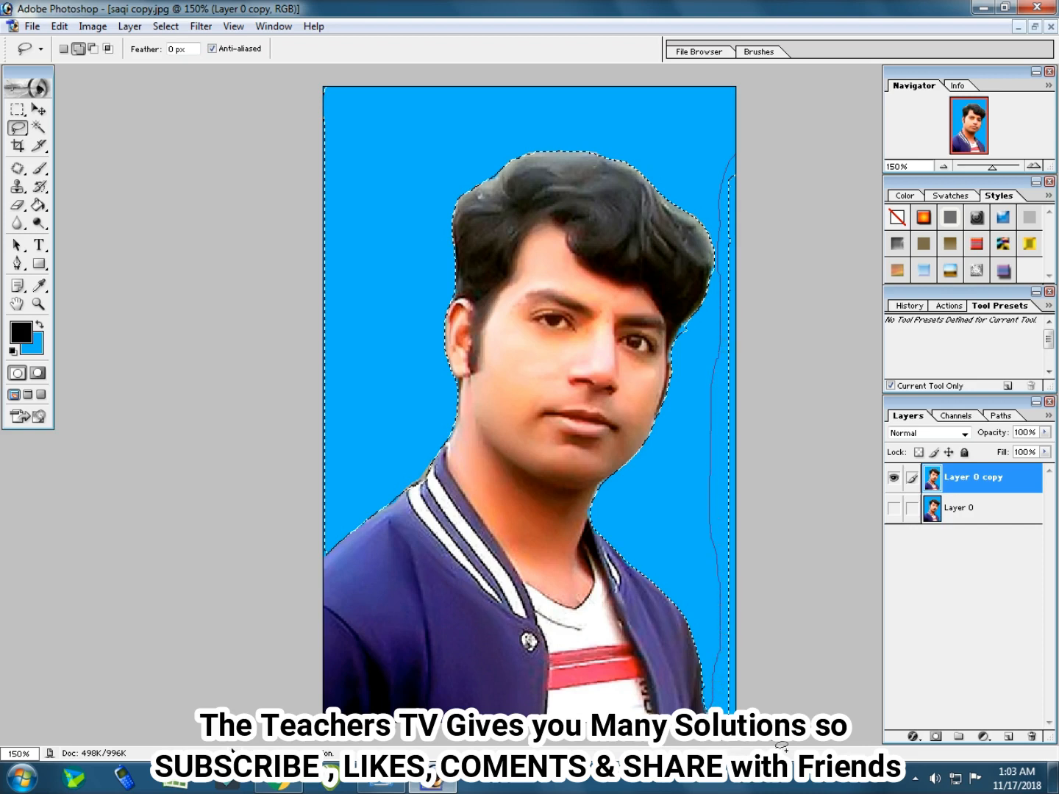
pyautogui.moveTo(781, 746)
pyautogui.mouseDown()
pyautogui.moveTo(835, 587)
pyautogui.moveTo(849, 432)
pyautogui.moveTo(849, 190)
pyautogui.moveTo(835, 105)
pyautogui.moveTo(801, 55)
pyautogui.moveTo(659, 48)
pyautogui.moveTo(320, 74)
pyautogui.moveTo(257, 140)
pyautogui.moveTo(256, 549)
pyautogui.mouseUp()
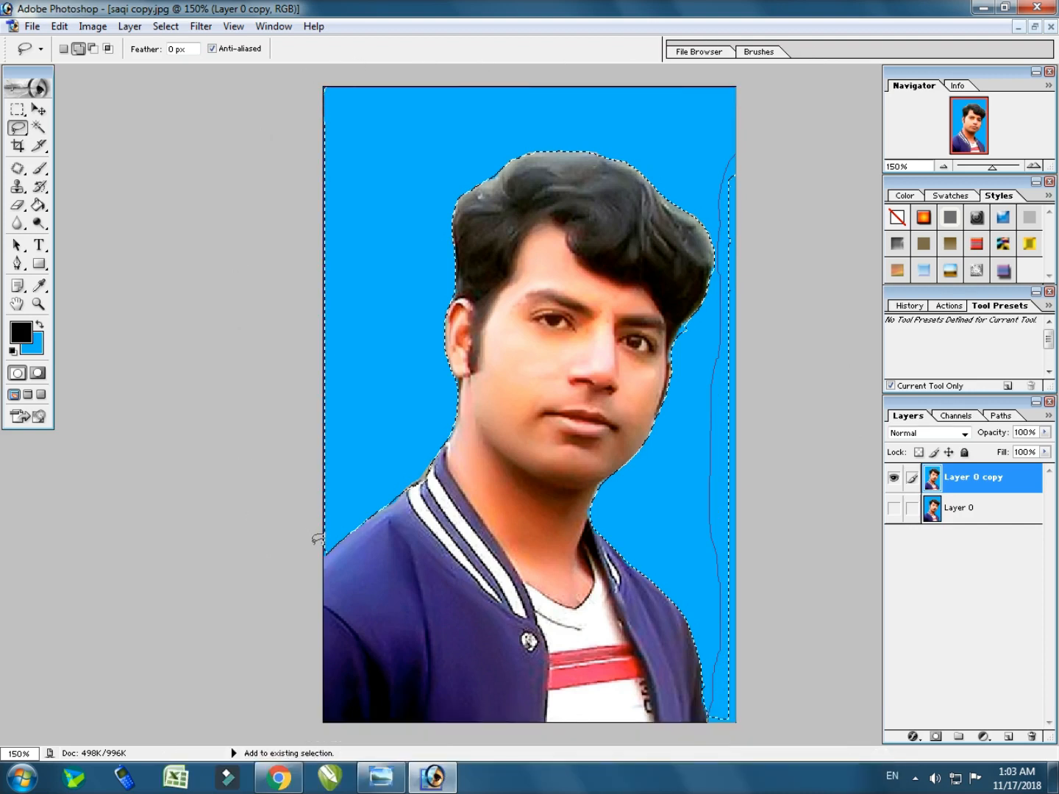
pyautogui.moveTo(347, 498)
pyautogui.mouseDown()
pyautogui.moveTo(396, 403)
pyautogui.moveTo(407, 214)
pyautogui.mouseUp()
pyautogui.moveTo(666, 126); pyautogui.dragTo(742, 151)
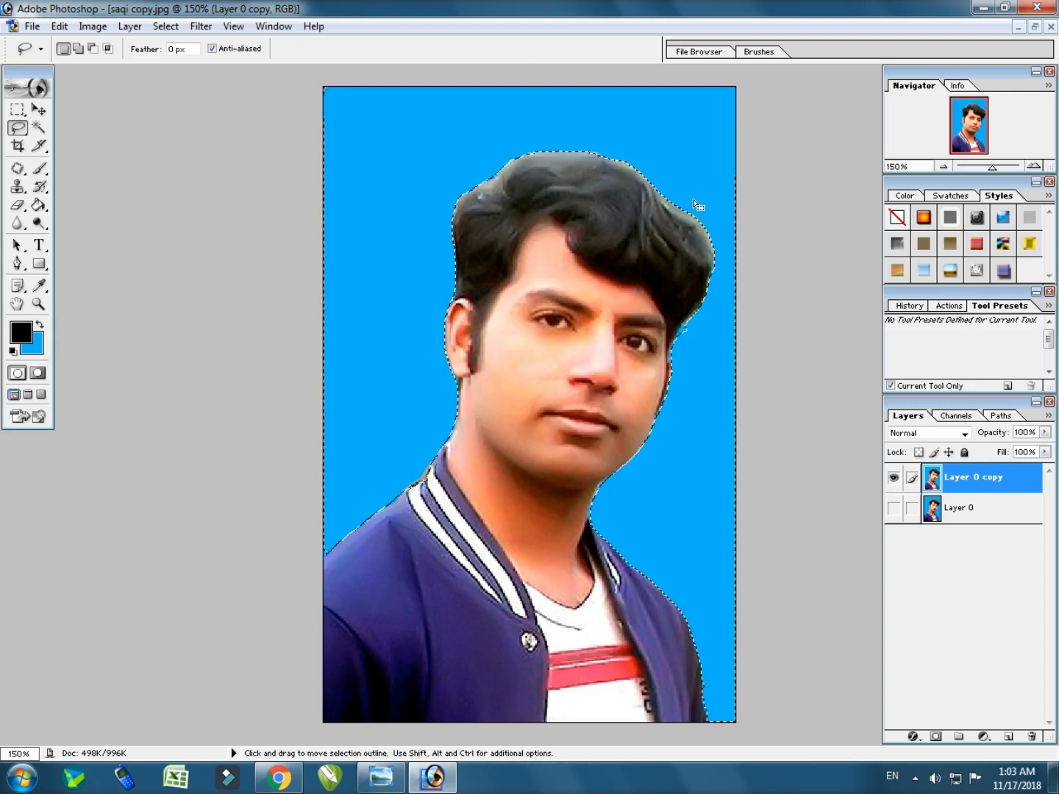
# Try deleting the selected background from the layer copy, undo the deletion, and clear the selection
pyautogui.press('Delete')
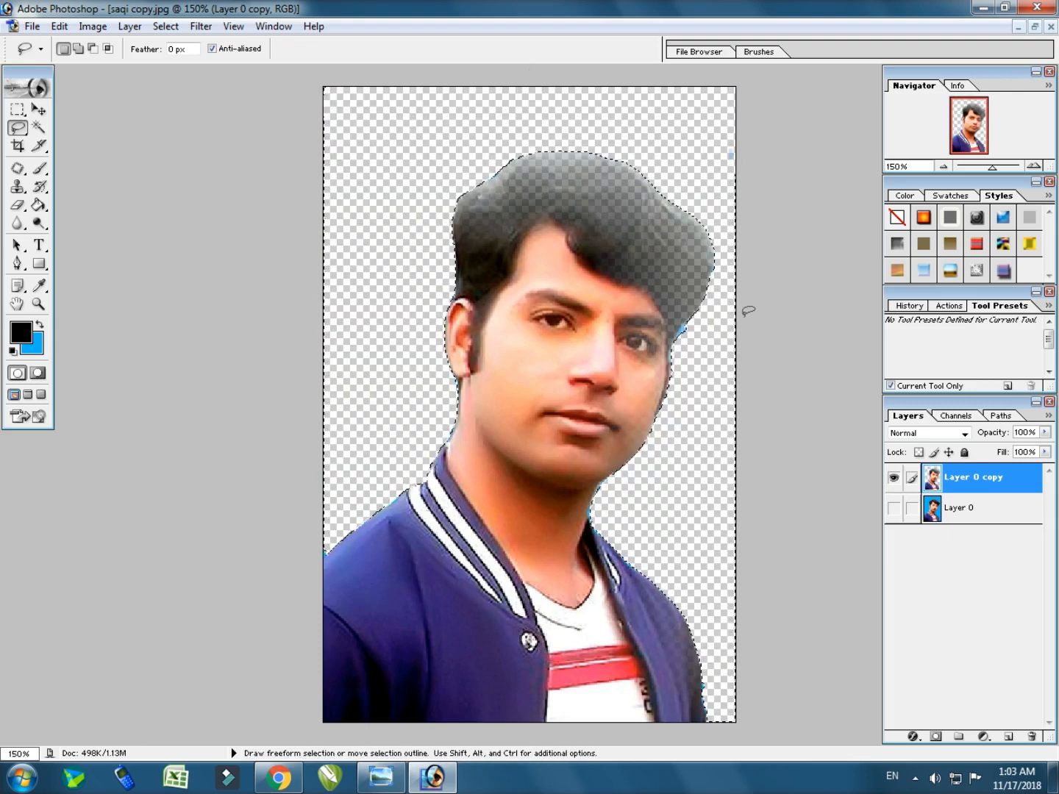
pyautogui.hotkey('ctrl', 'z')
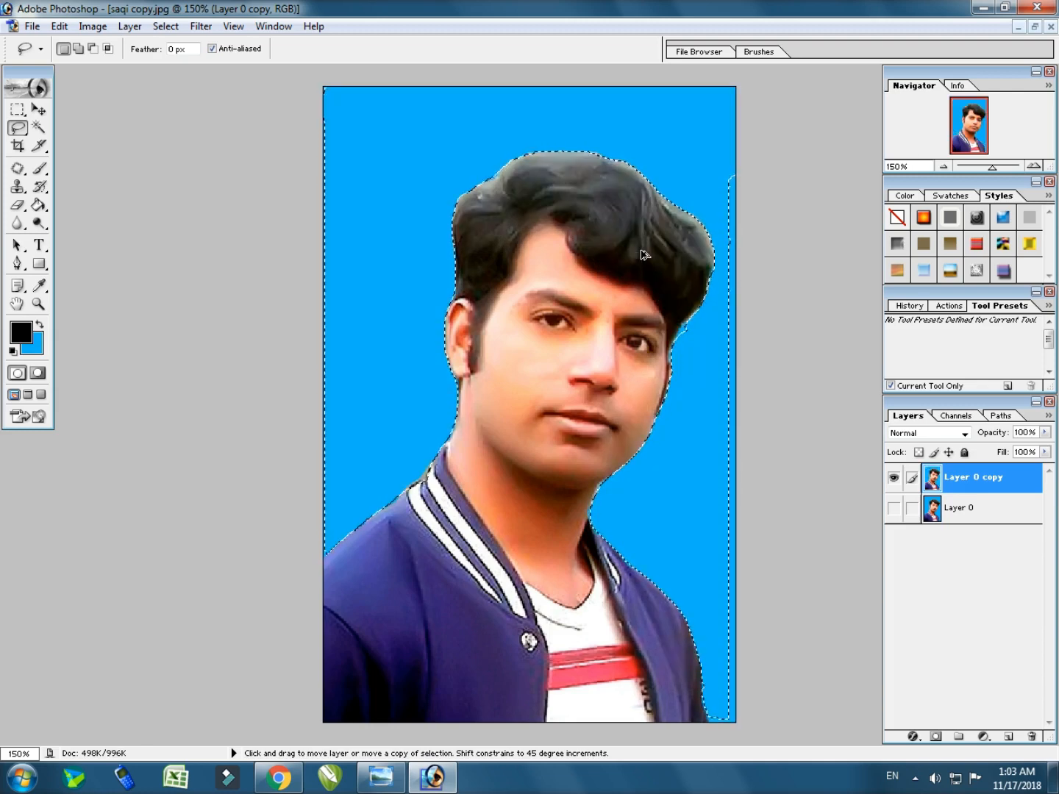
pyautogui.hotkey('ctrl', 'd')
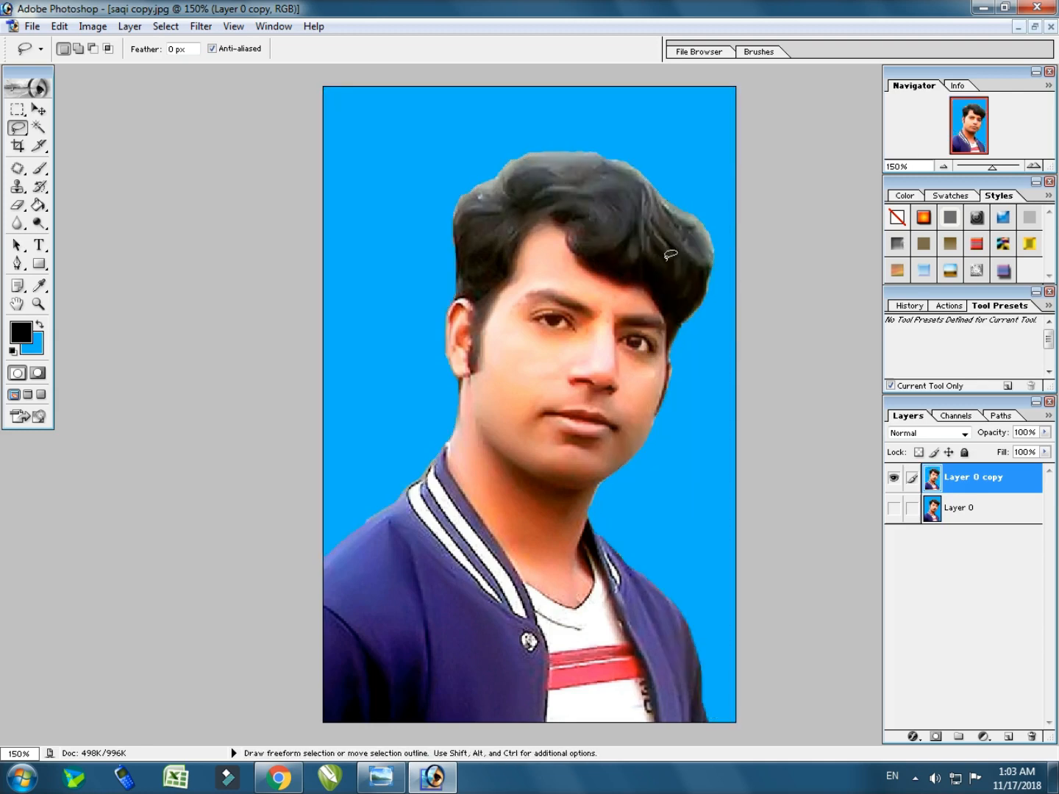
pyautogui.hotkey('ctrl', 'shift', 'd')
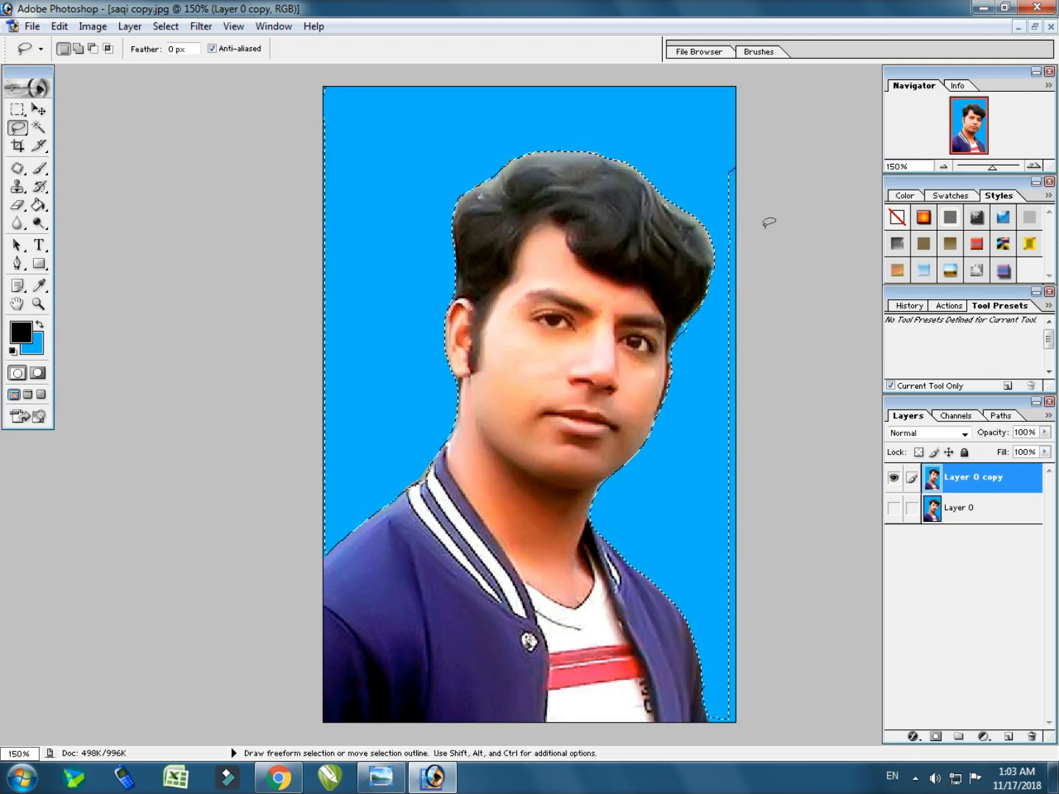
pyautogui.hotkey('ctrl', 'd')
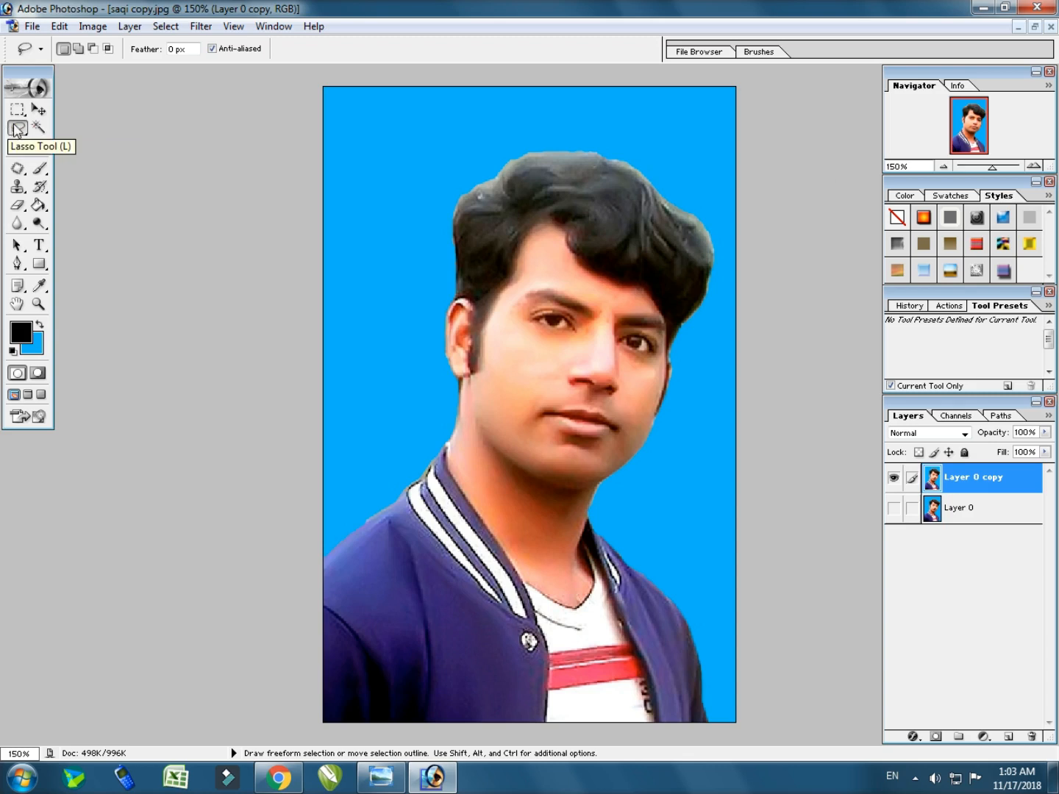
# Select the blue background with the Magic Wand, try deleting it from the layer copy, and undo the deletion
pyautogui.click(39, 128)
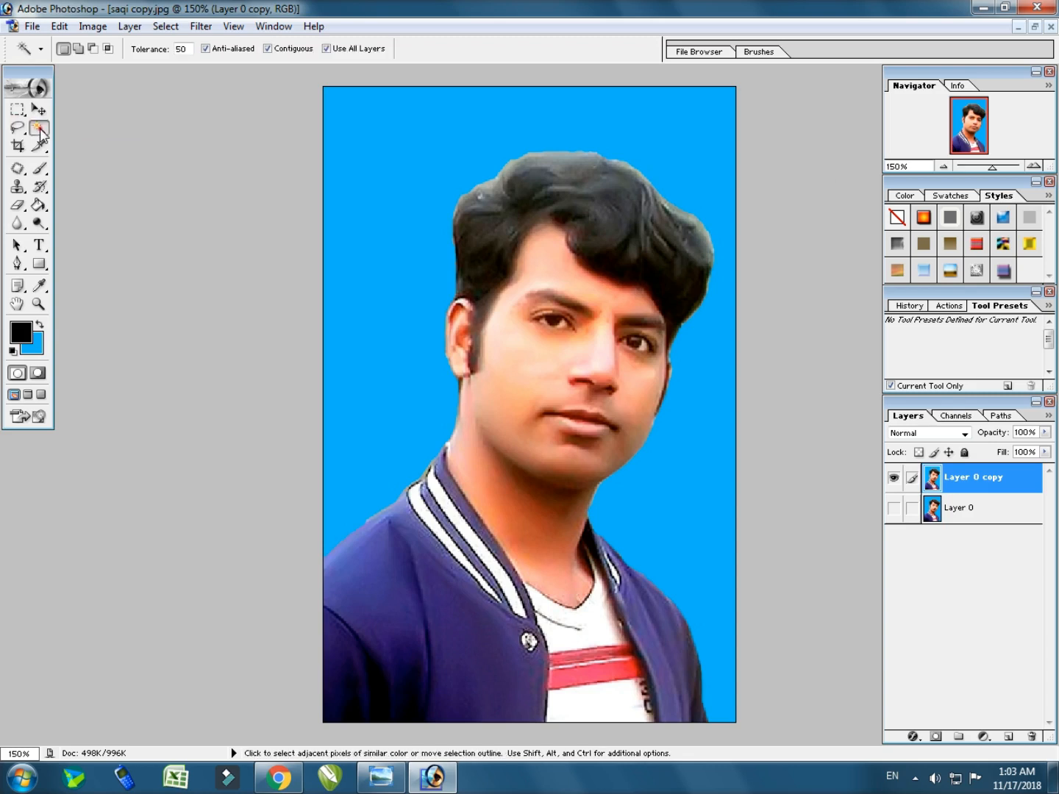
pyautogui.click(377, 139)
pyautogui.press('Delete')
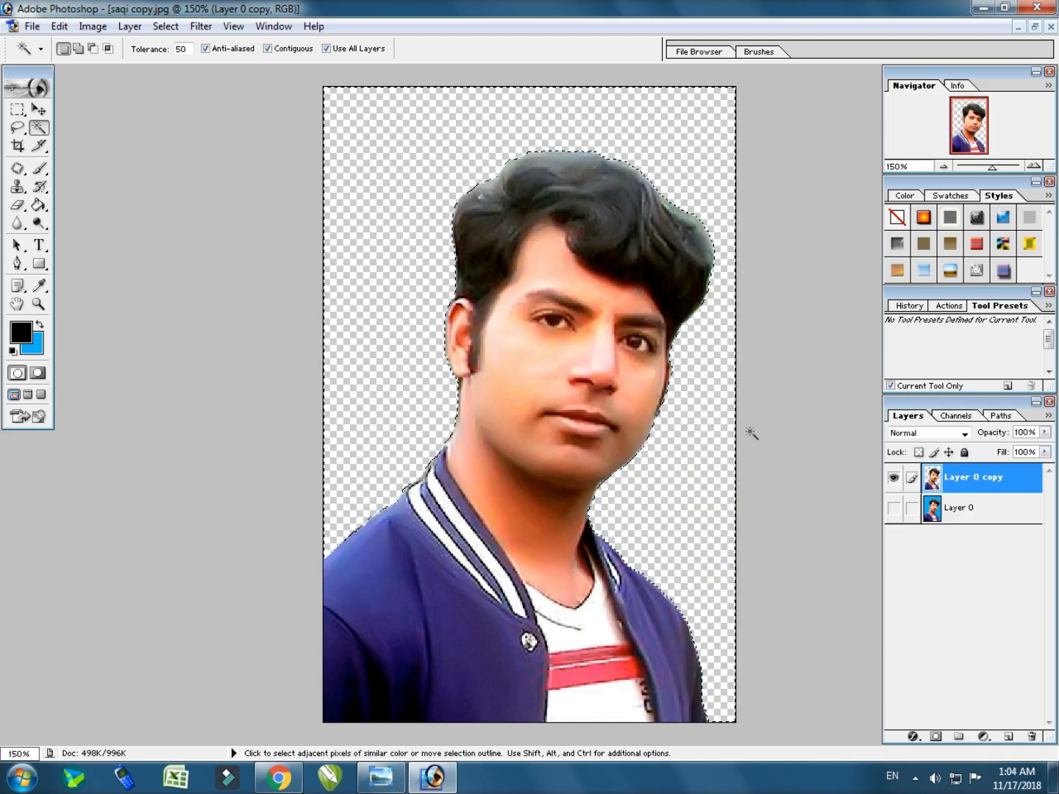
pyautogui.hotkey('ctrl', 'z')
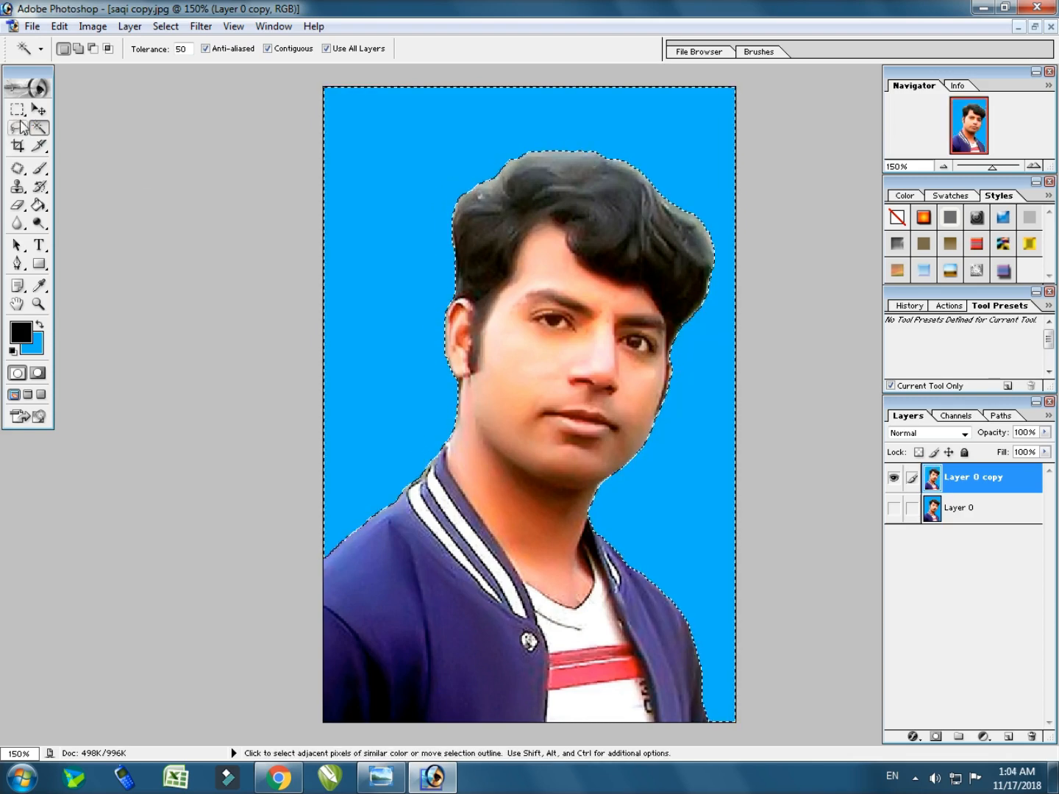
# Trace a closed selection around the man's hair, face and jacket with the Magnetic Lasso on the layer copy
pyautogui.click(21, 126)
pyautogui.rightClick(21, 128)
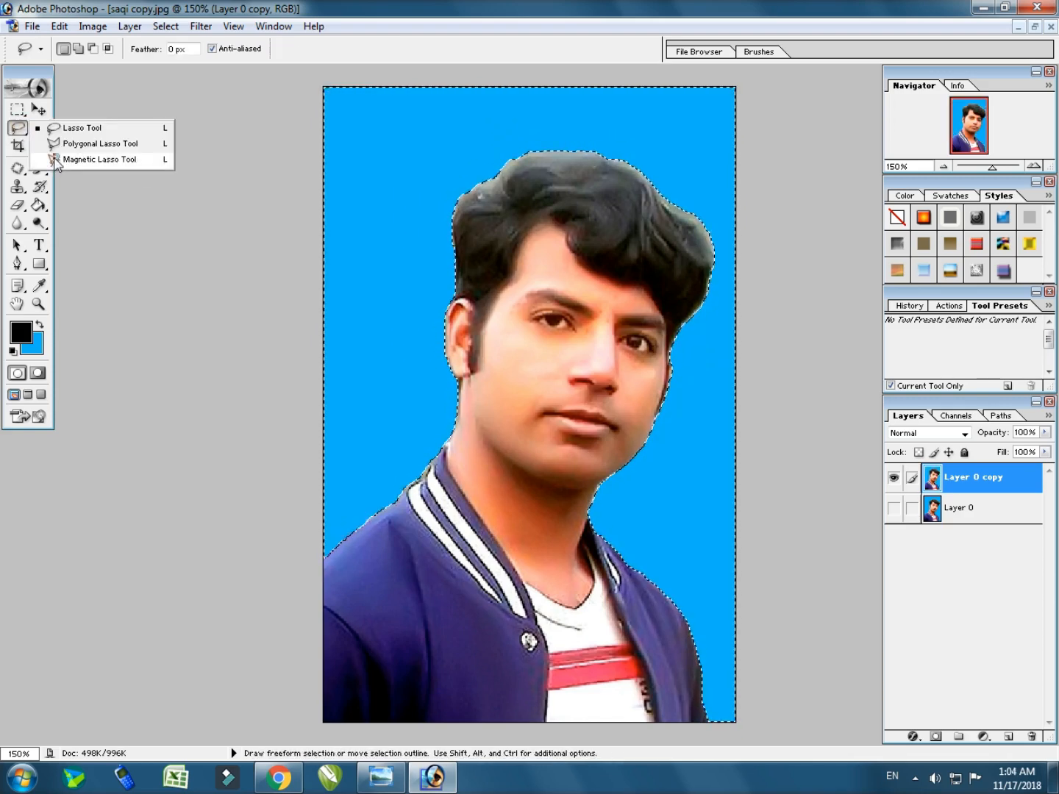
pyautogui.click(58, 160)
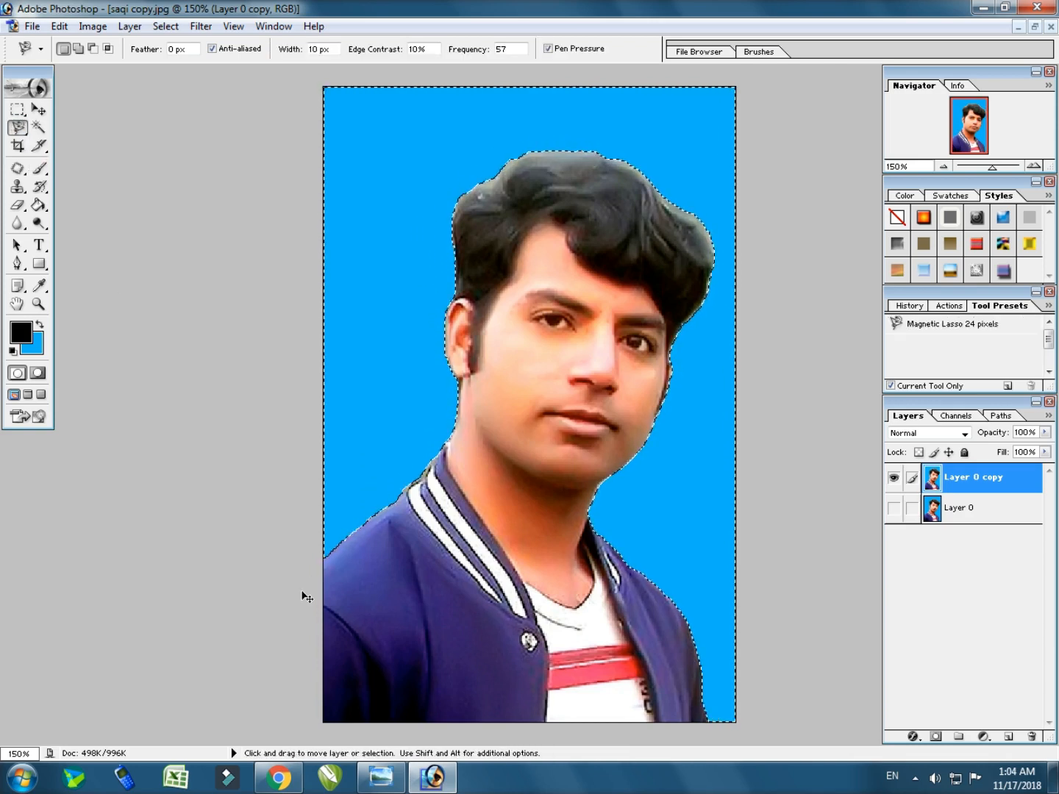
pyautogui.click(301, 579)
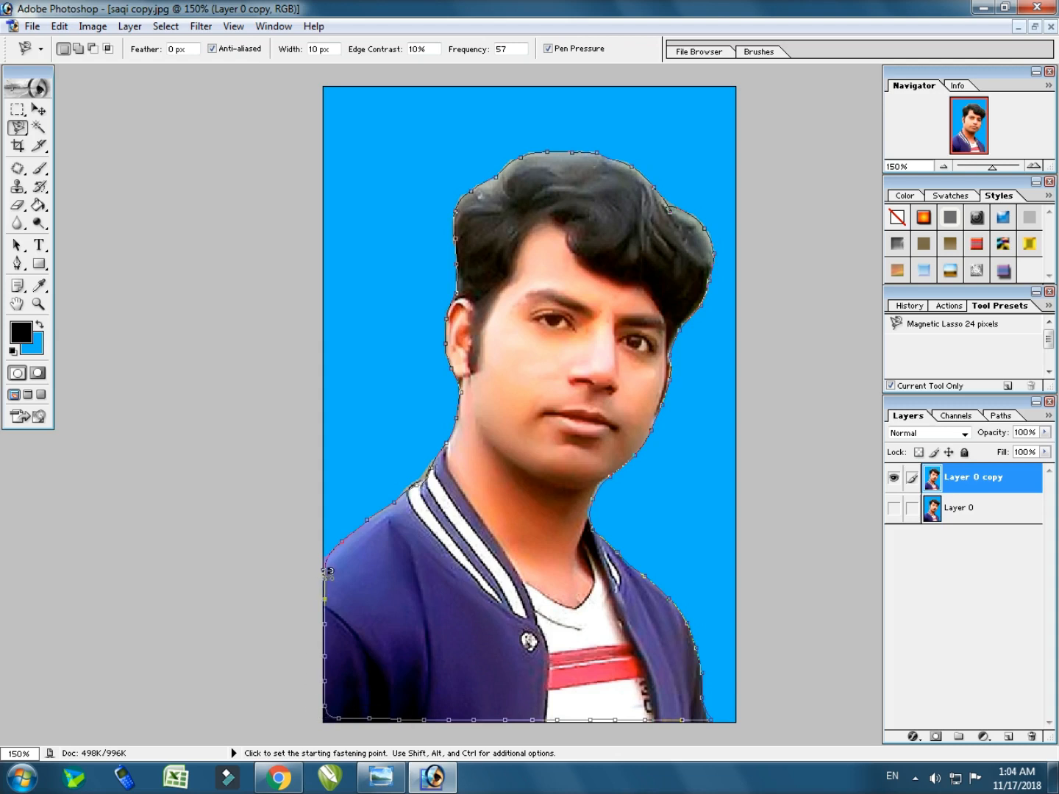
pyautogui.click(329, 571)
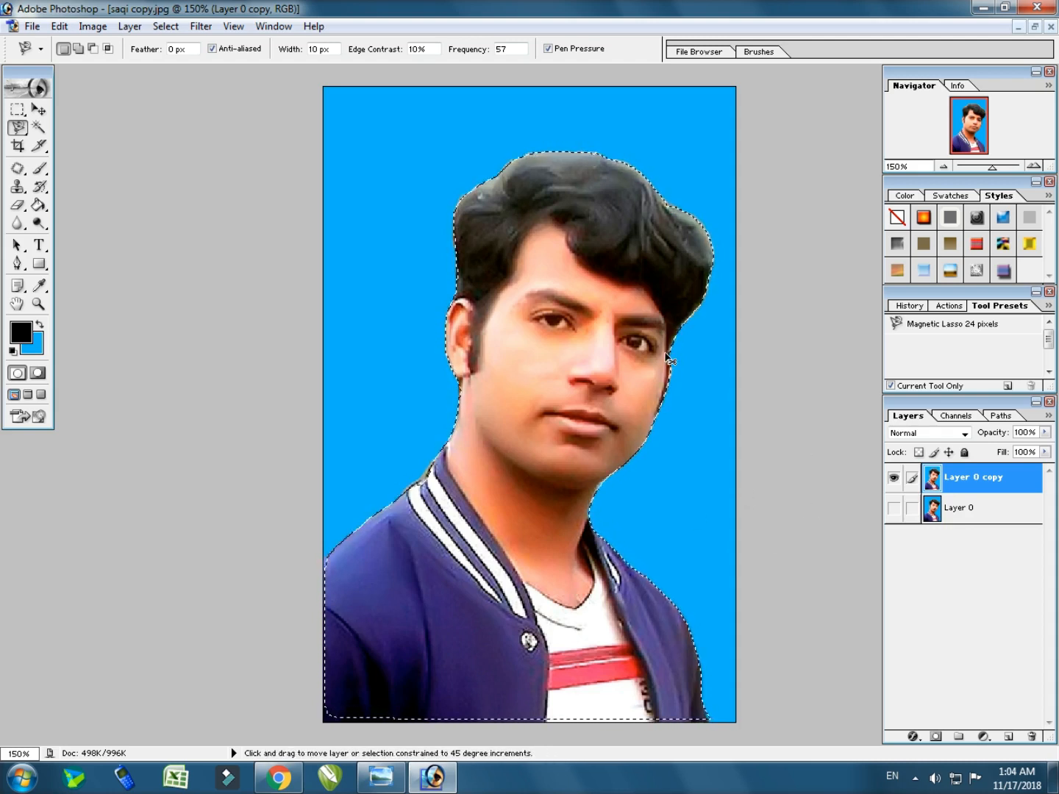
# Invert the selection to cover the blue background, then try deleting it from the layer copy and undo the deletion
pyautogui.hotkey('ctrl', 'shift', 'i')
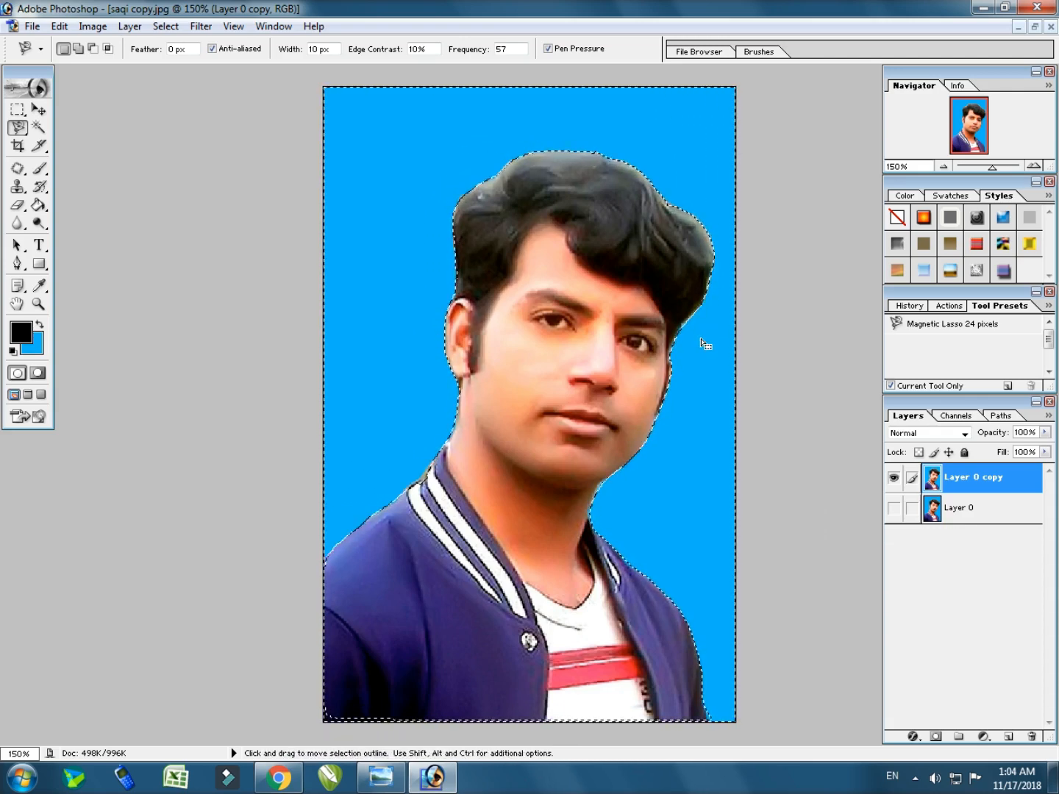
pyautogui.press('Delete')
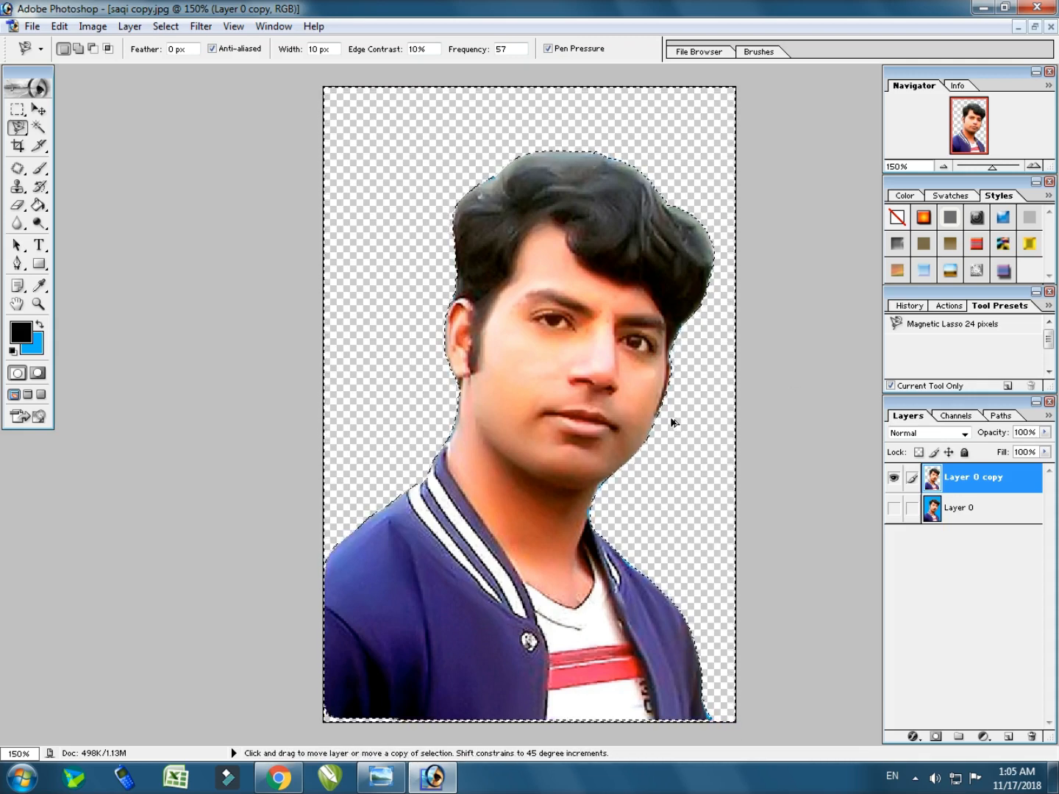
pyautogui.hotkey('ctrl', 'z')
# Feather the background selection by 0.5 pixels and delete the blue background from the layer copy
pyautogui.rightClick(693, 354)
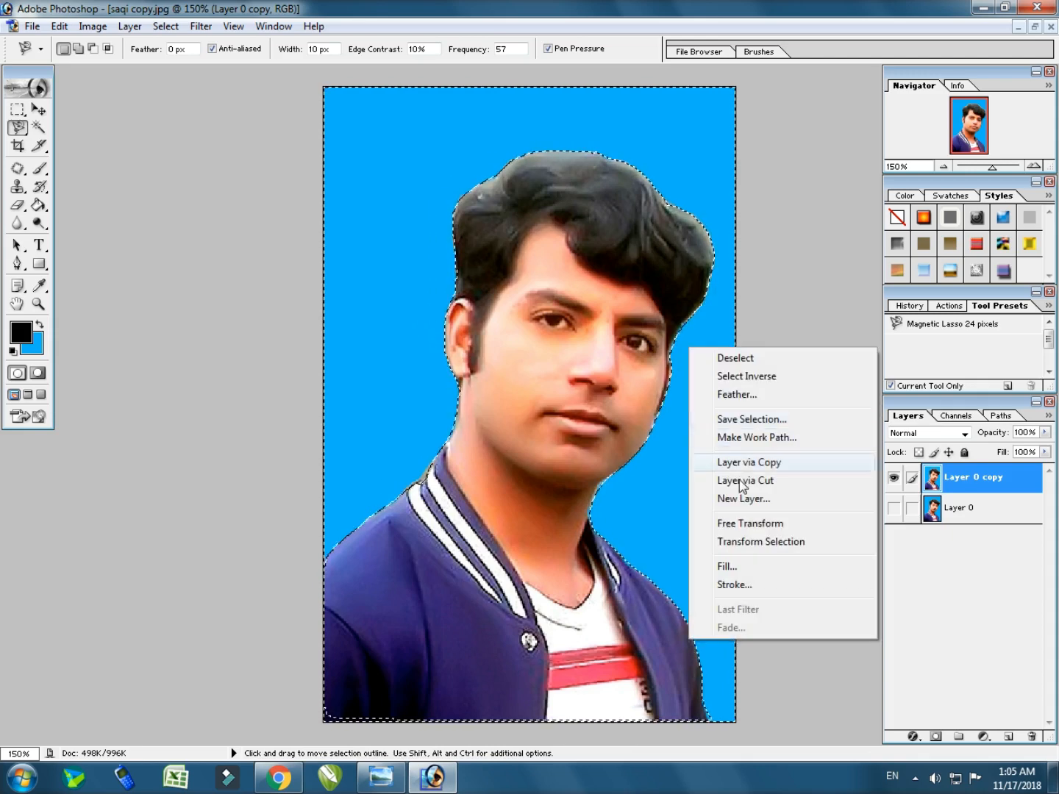
pyautogui.click(752, 399)
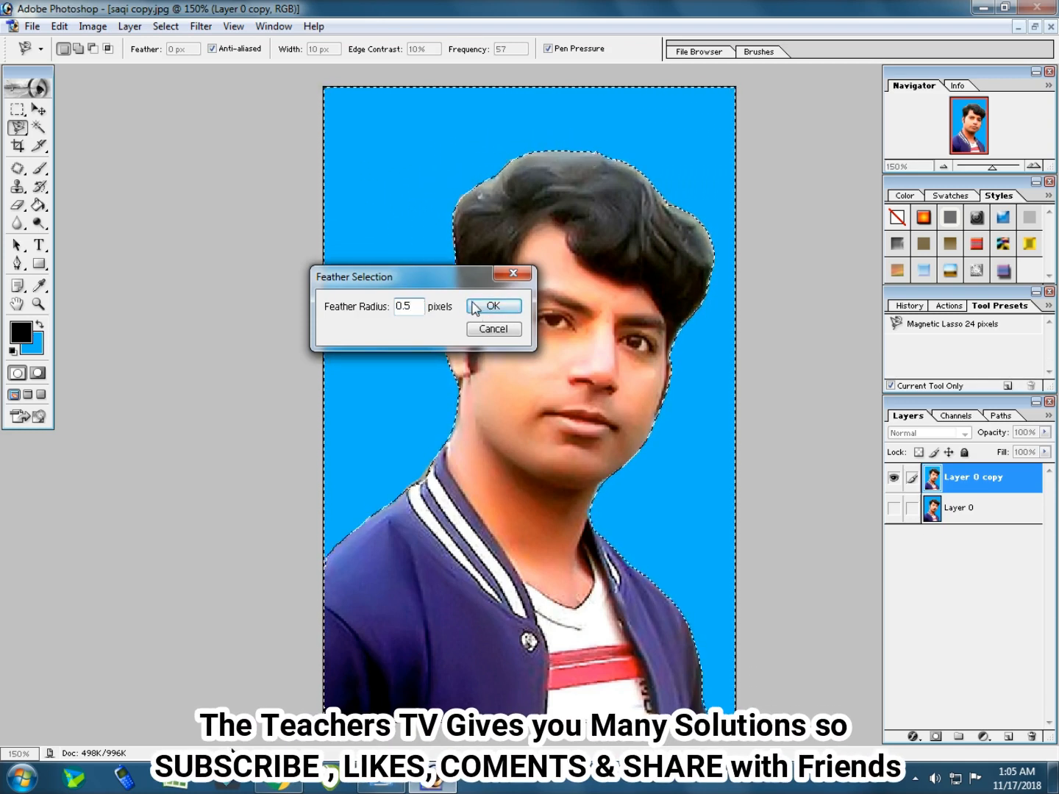
pyautogui.moveTo(420, 308); pyautogui.dragTo(374, 309)
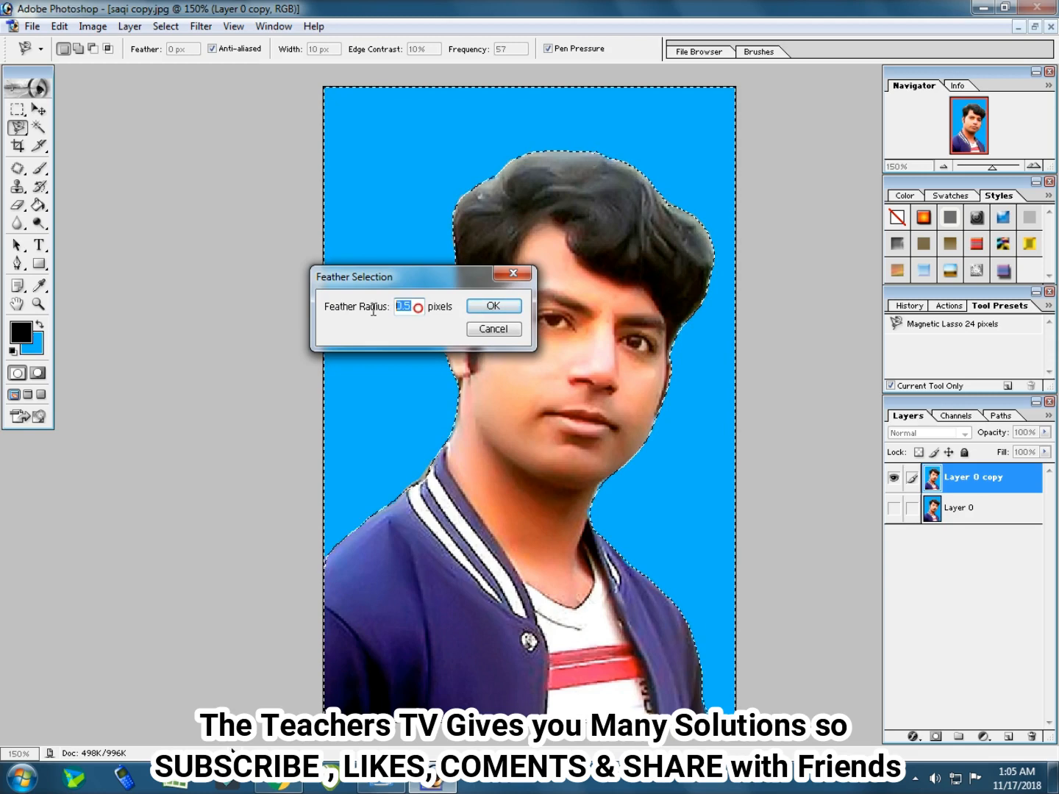
pyautogui.click(491, 305)
pyautogui.press('Delete')
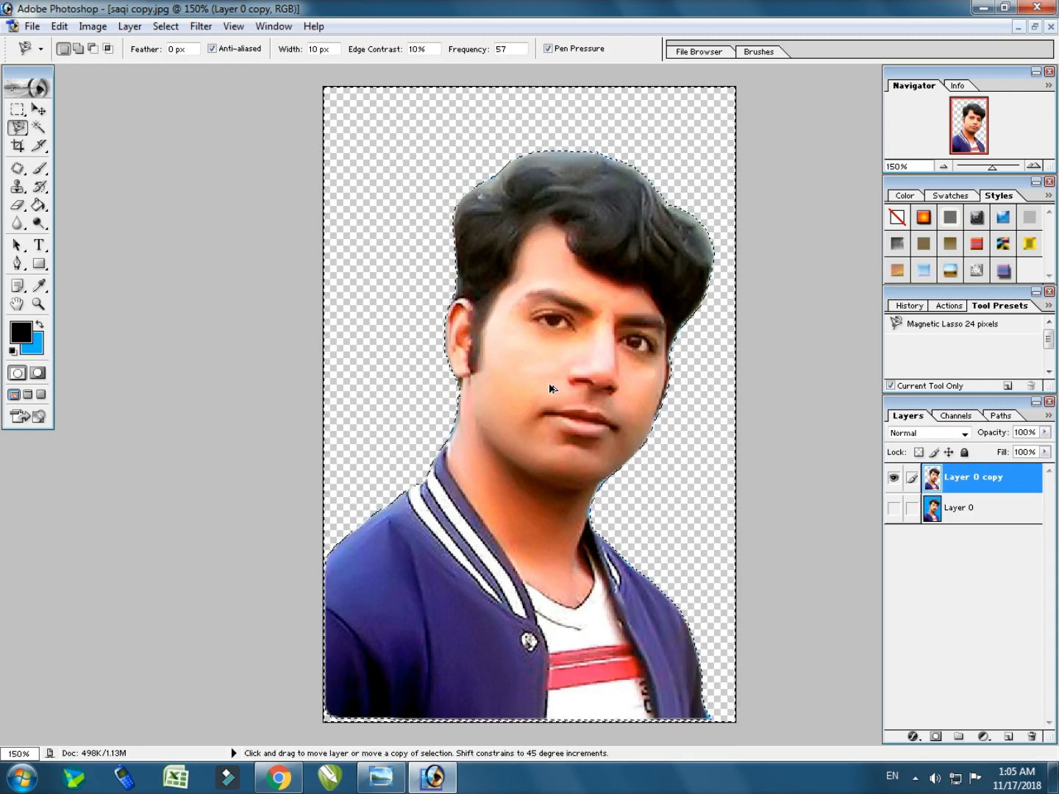
pyautogui.hotkey('ctrl', 'z')
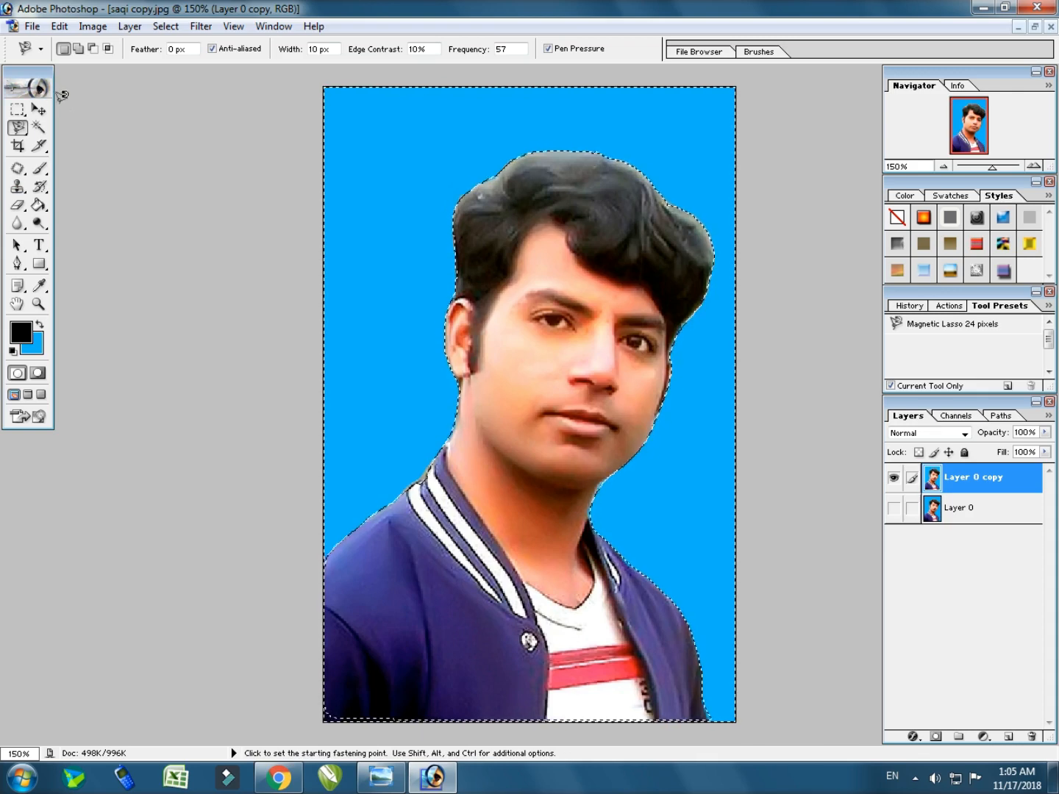
pyautogui.hotkey('ctrl', 'z')
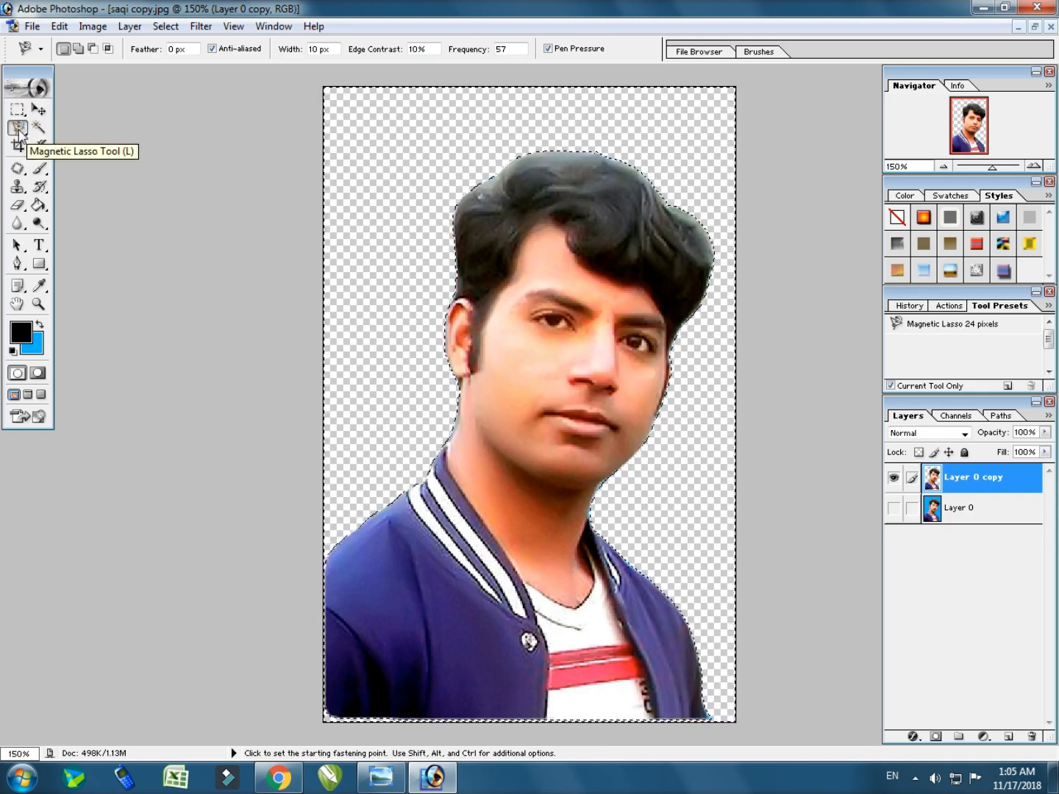
# Switch to the Rectangular Marquee tool and minimize the program window to show the desktop
pyautogui.click(18, 130)
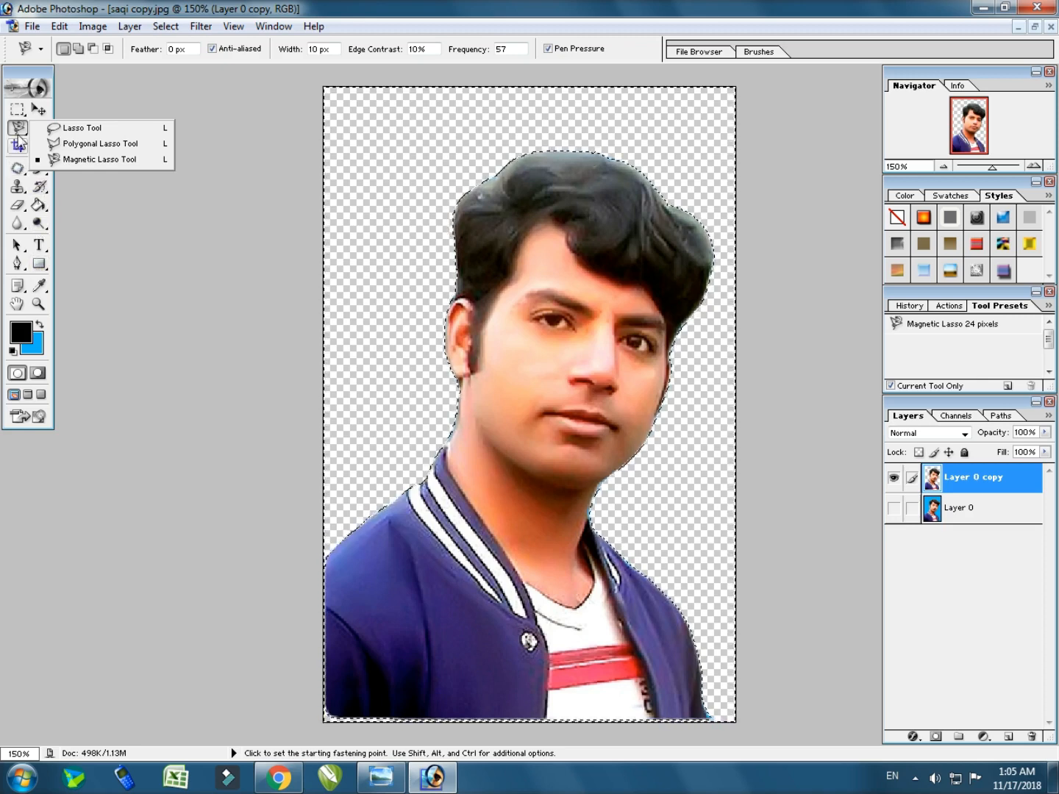
pyautogui.click(16, 113)
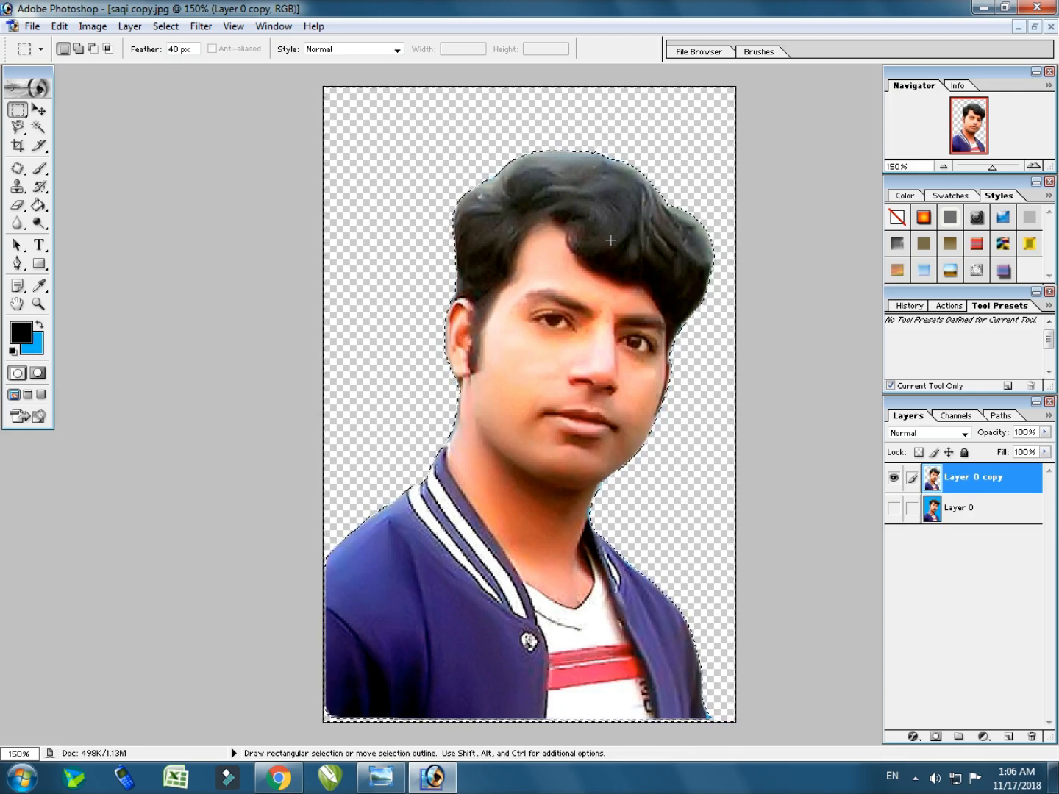
pyautogui.click(983, 7)
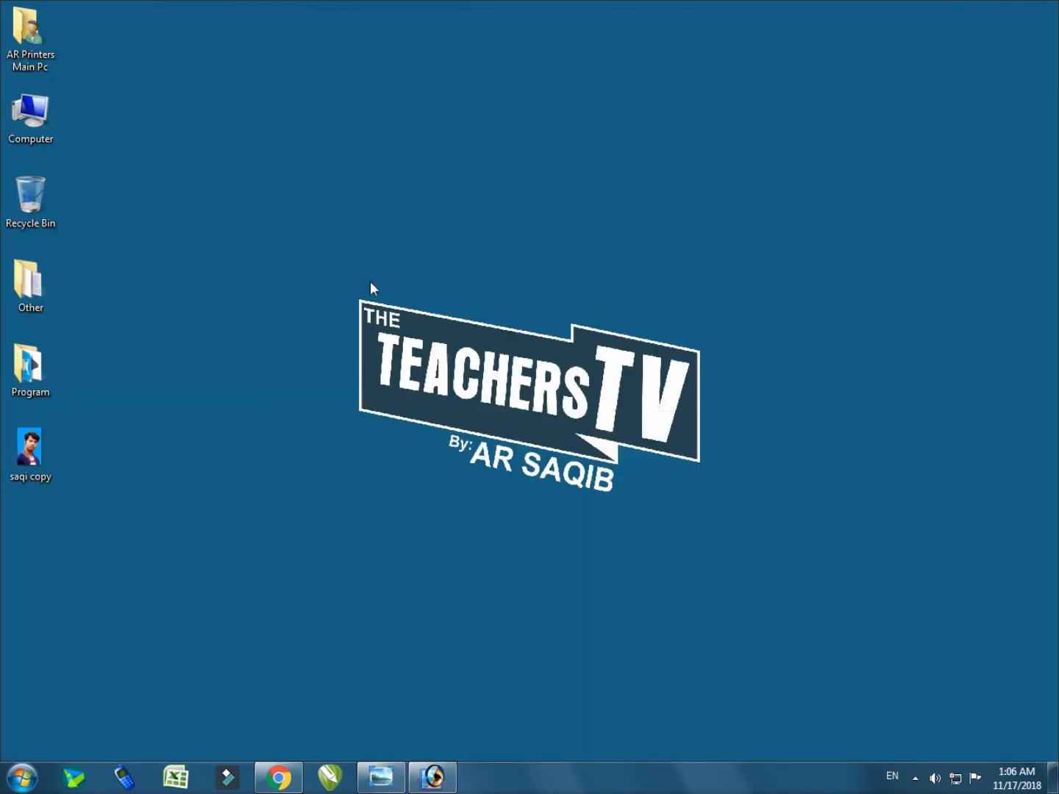